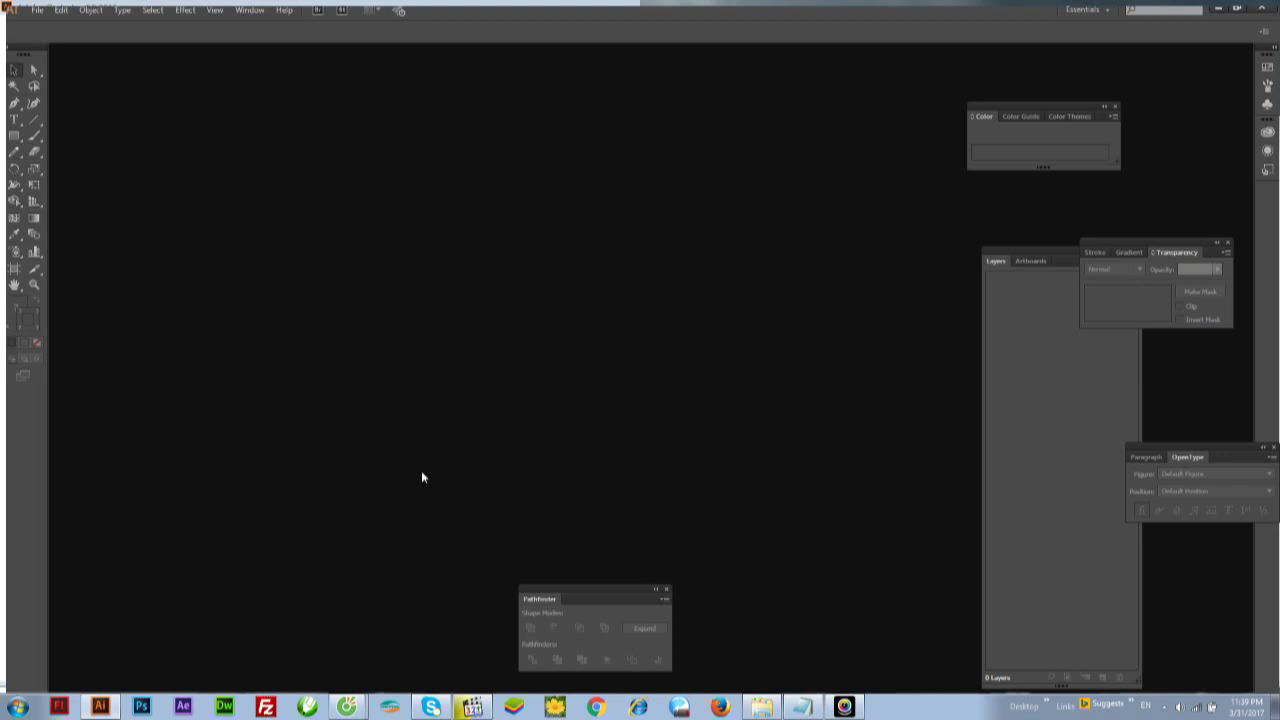
# Step: Write a Notepad greeting introducing how to reduce a file's size
pyautogui.click(803, 708)
pyautogui.moveTo(945, 128); pyautogui.dragTo(493, 113)
pyautogui.write('check')
pyautogui.press('BackSpace')
pyautogui.press('BackSpace')
pyautogui.press('BackSpace')
pyautogui.press('BackSpace')
pyautogui.press('BackSpace')
pyautogui.write('CHAÀO CACs BANj,')
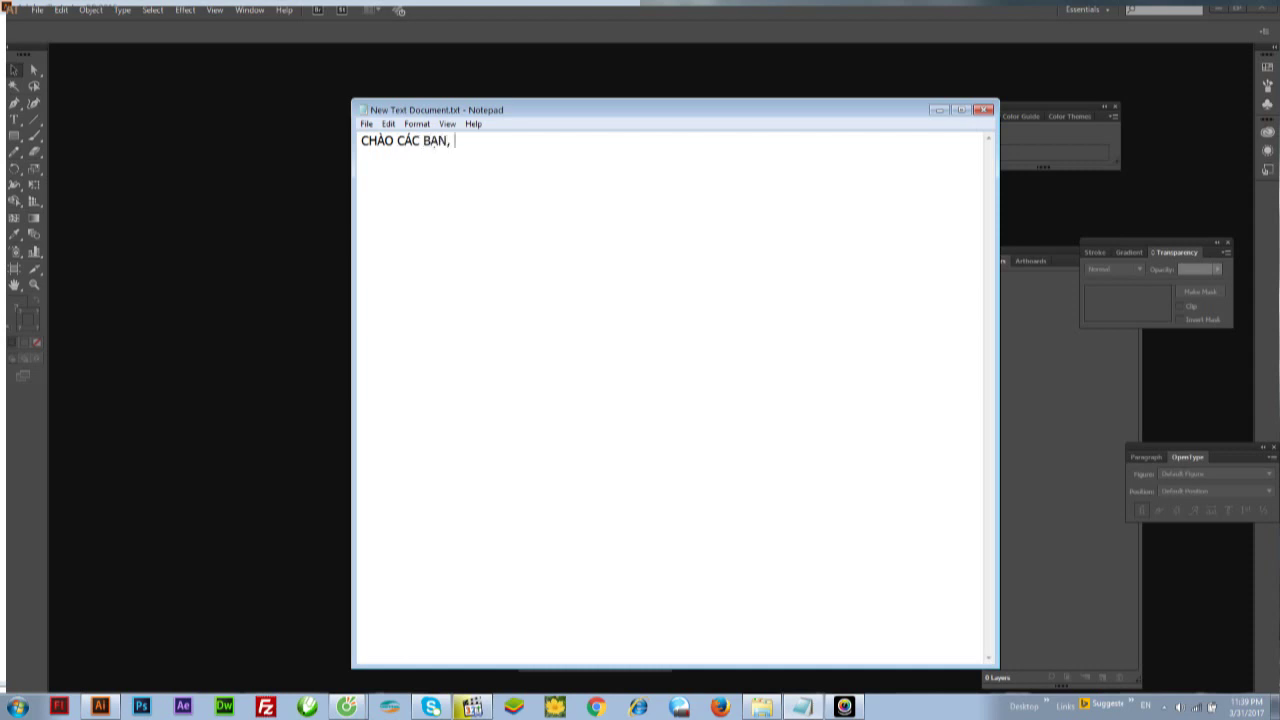
pyautogui.write(' HOOM NAY MINHf HUOWSN ')
pyautogui.write('G DAAXN CACS BAJN CACHS ')
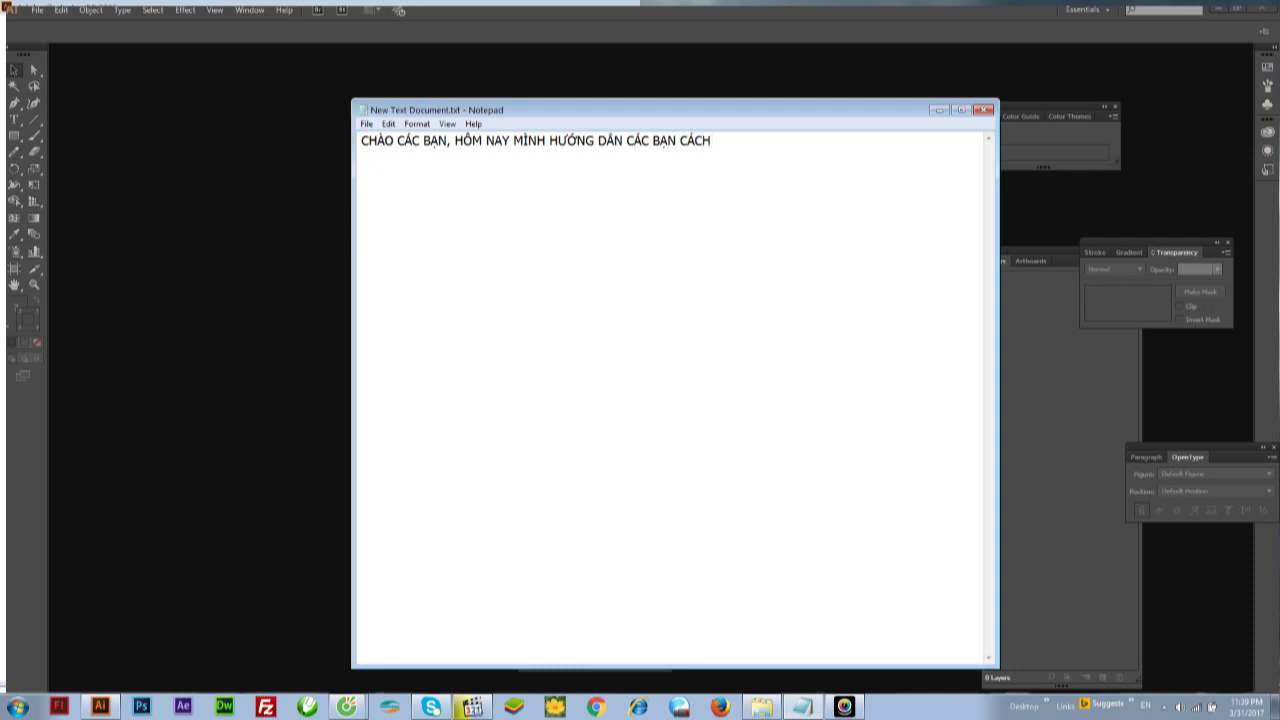
pyautogui.write('GIAMR DUNG LUOWNG')
pyautogui.write(' FILE P')
pyautogui.write('DF TRONG AI NHE')
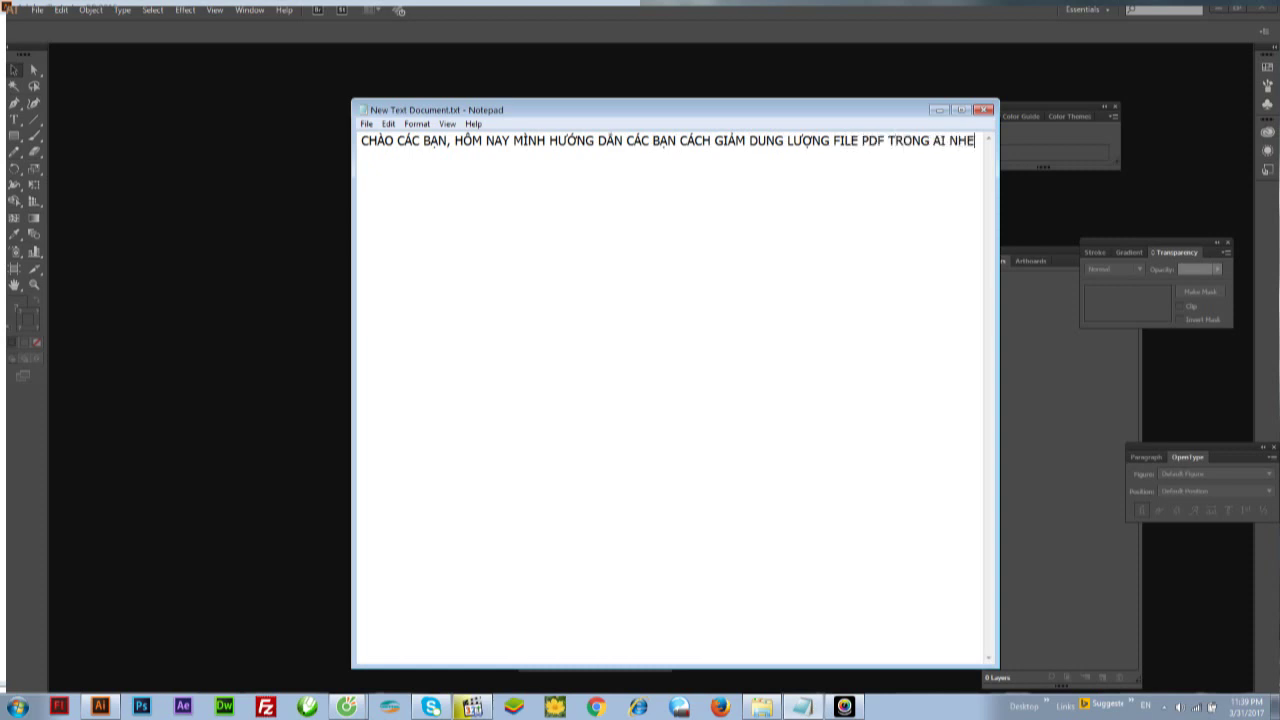
pyautogui.press('Return')
# Step: Add the note line 'B1: MỞ FILE MÌNH CẦN MUỐN GIẢM'
pyautogui.write('B1:')
pyautogui.write('MO')
pyautogui.write(' FILE MÌNH CẦN MUON')
pyautogui.write('TAO')
pyautogui.press('BackSpace')
pyautogui.press('BackSpace')
pyautogui.press('BackSpace')
pyautogui.write('GIAM')
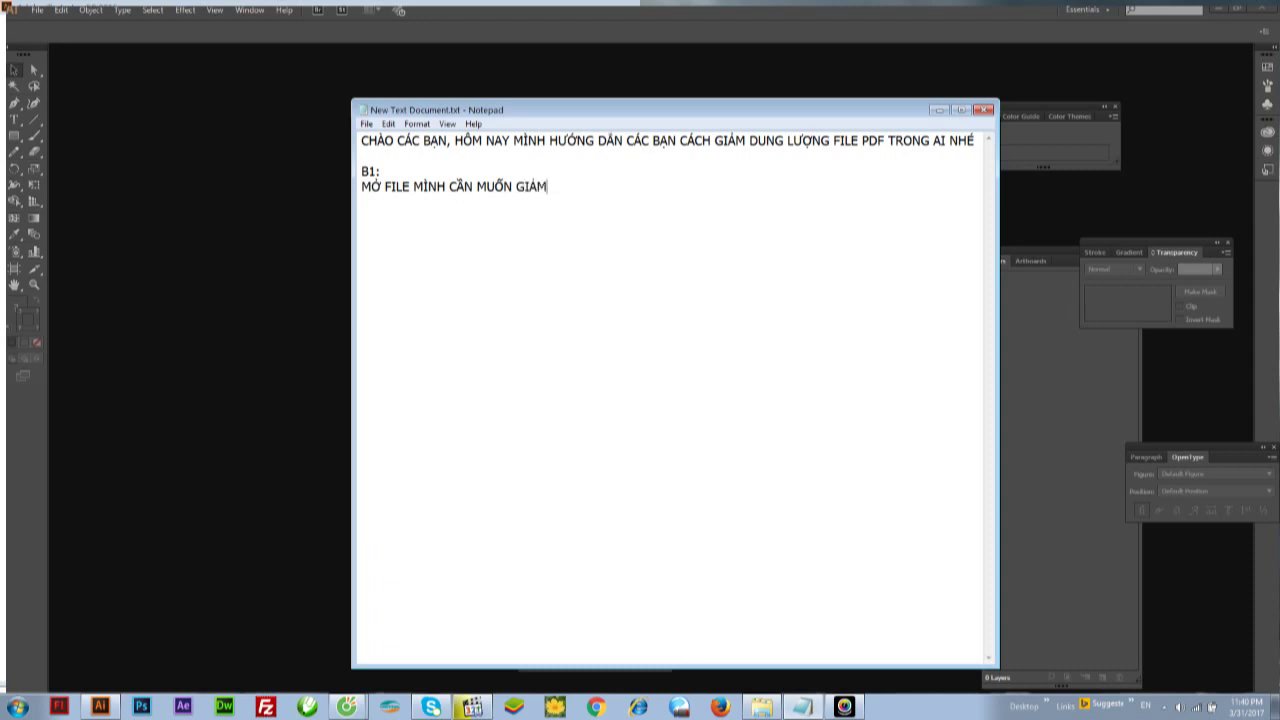
pyautogui.click(543, 44)
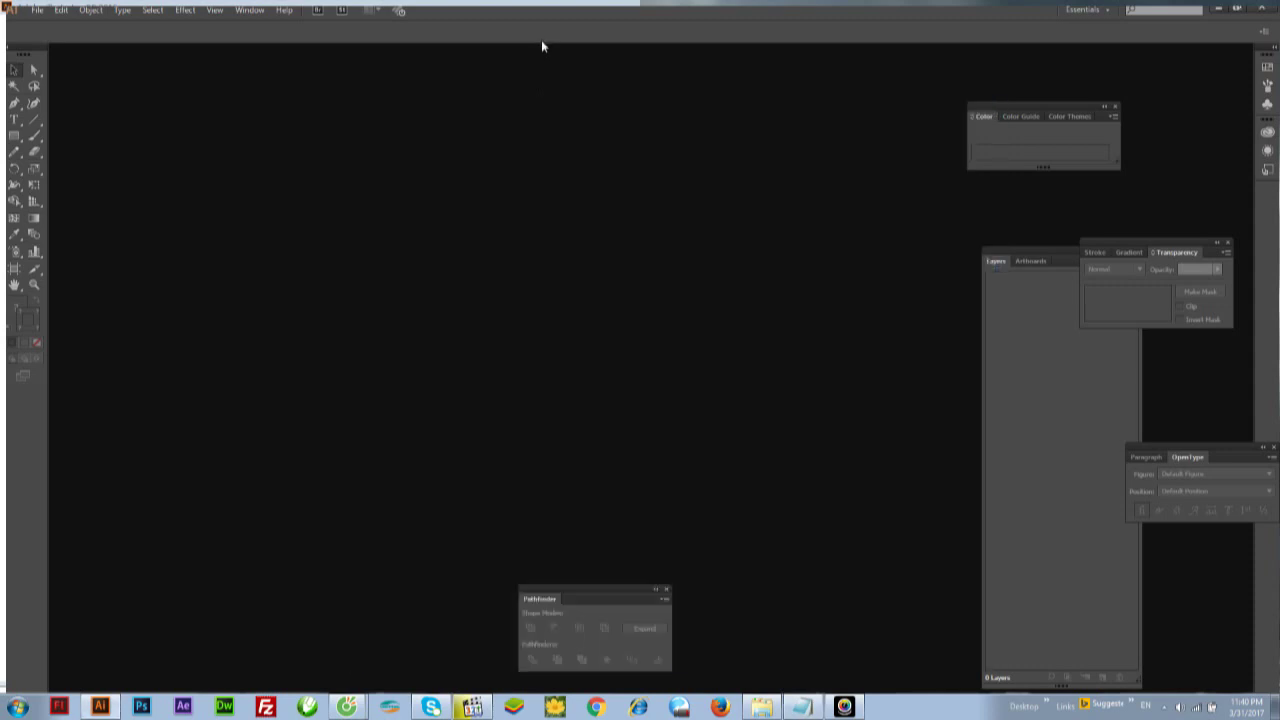
# Step: Open Individual Marketing at Scale.pdf from Modify Brochure with Adobe Illustrator CC 2015
pyautogui.click(762, 706)
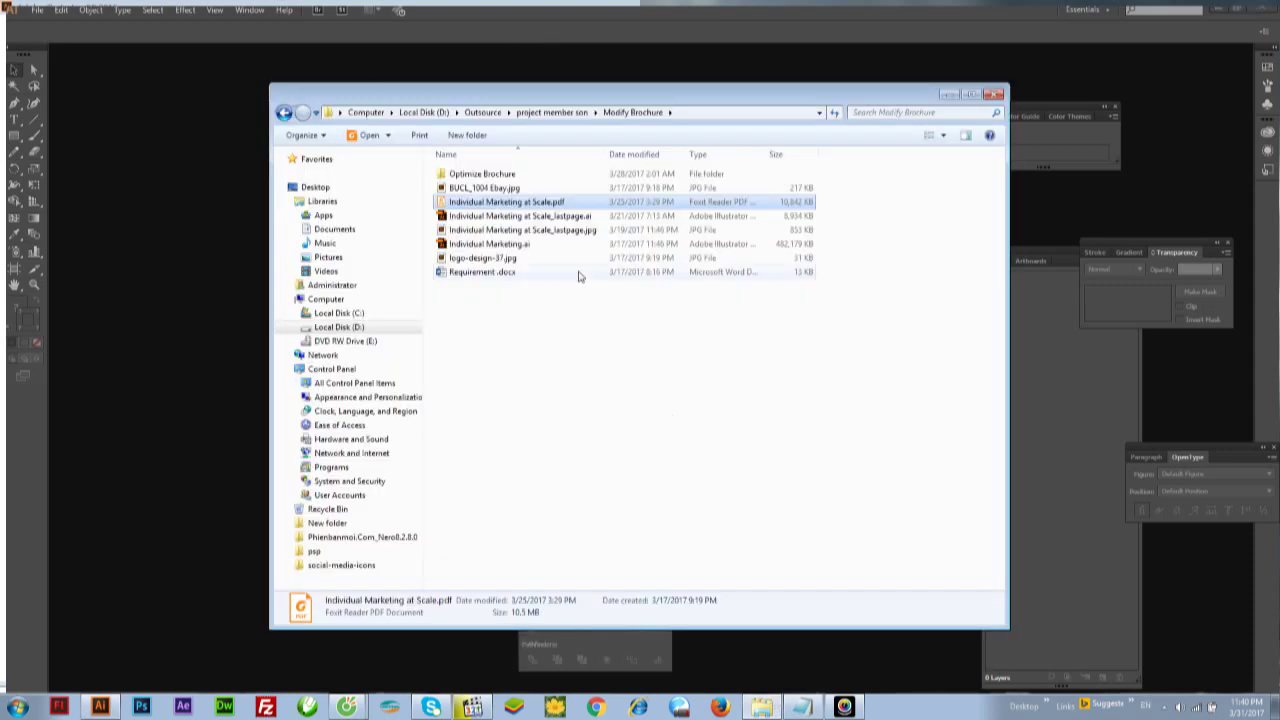
pyautogui.rightClick(526, 198)
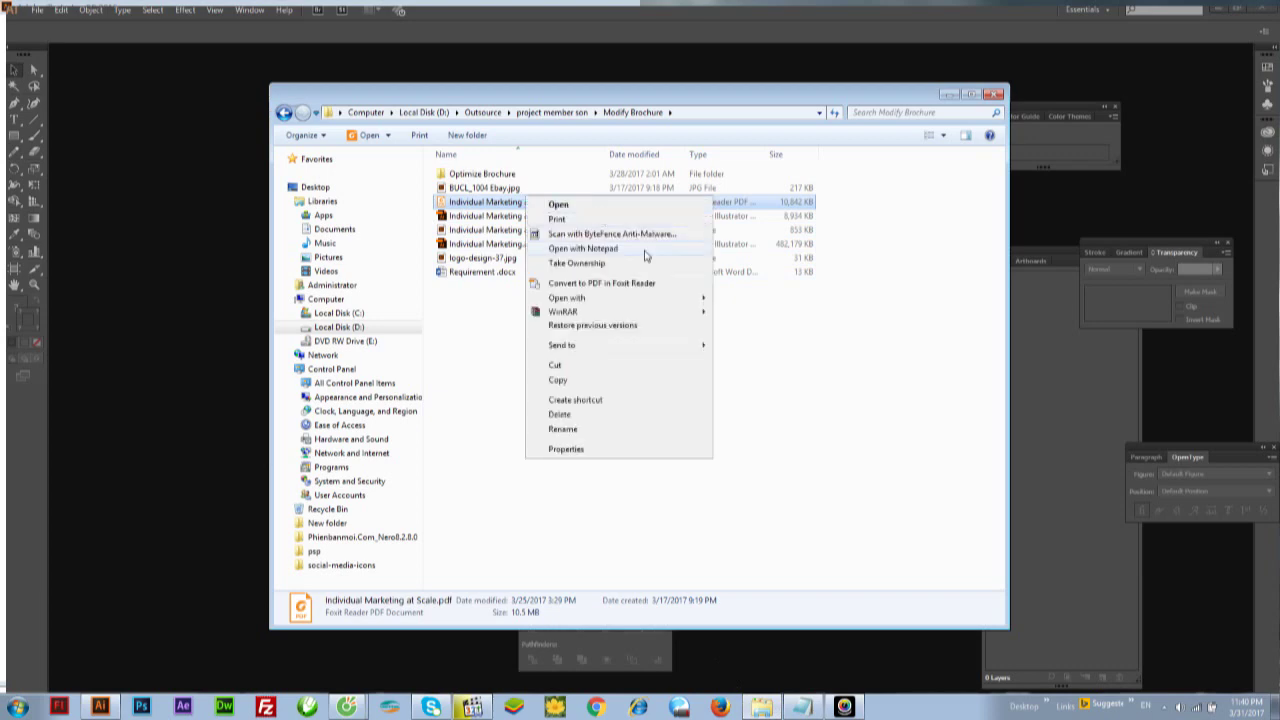
pyautogui.click(836, 214)
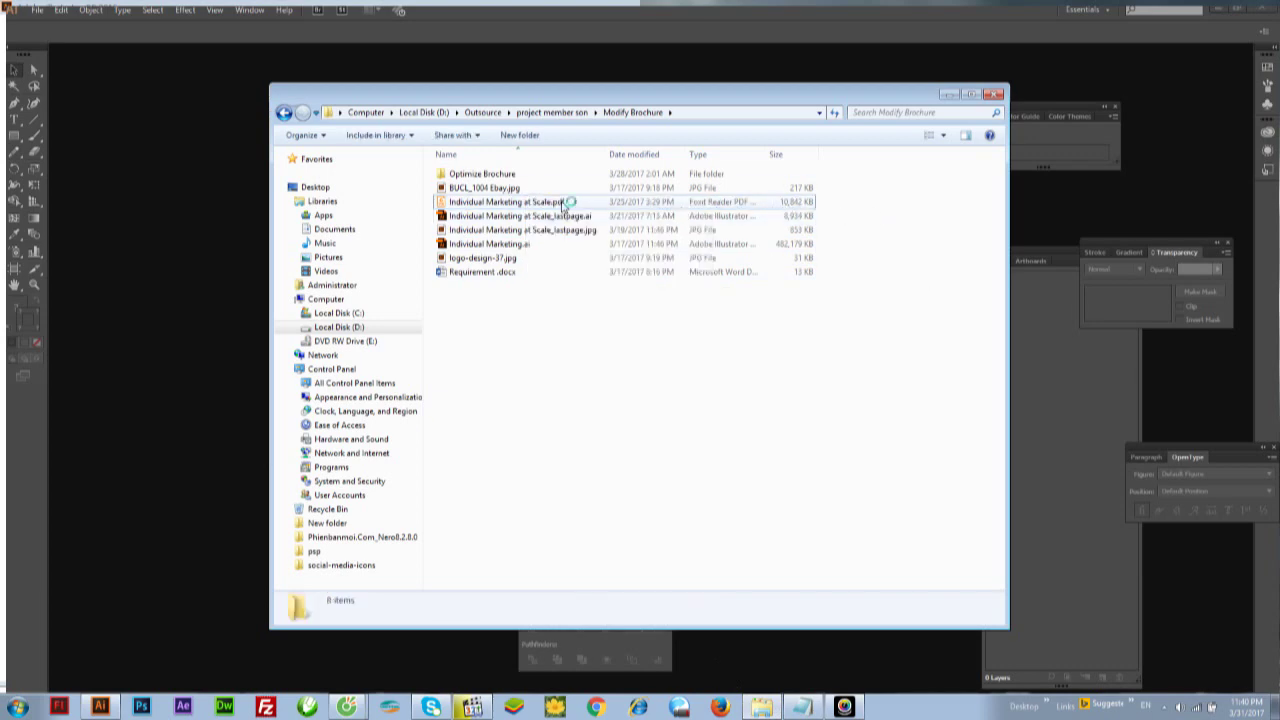
pyautogui.rightClick(563, 205)
pyautogui.moveTo(603, 304)
pyautogui.click(789, 308)
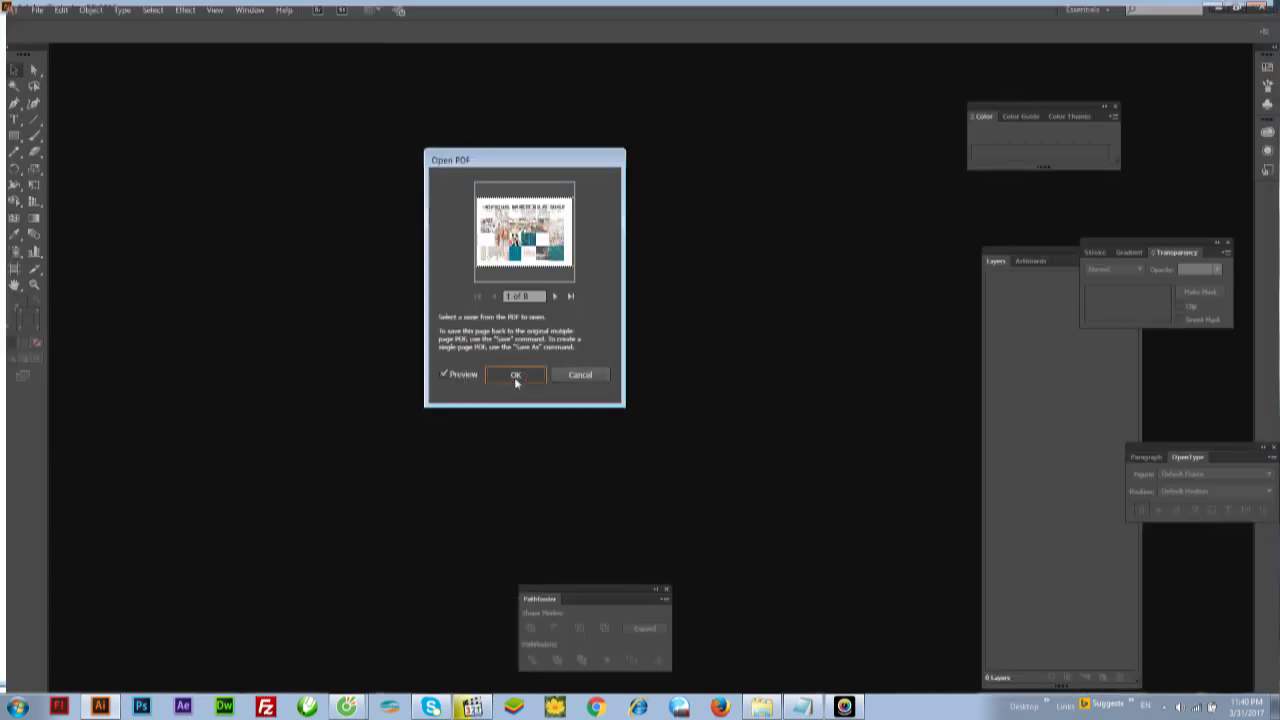
# Step: Open the brochure's page 1 and close the Missing Fonts warning
pyautogui.click(514, 377)
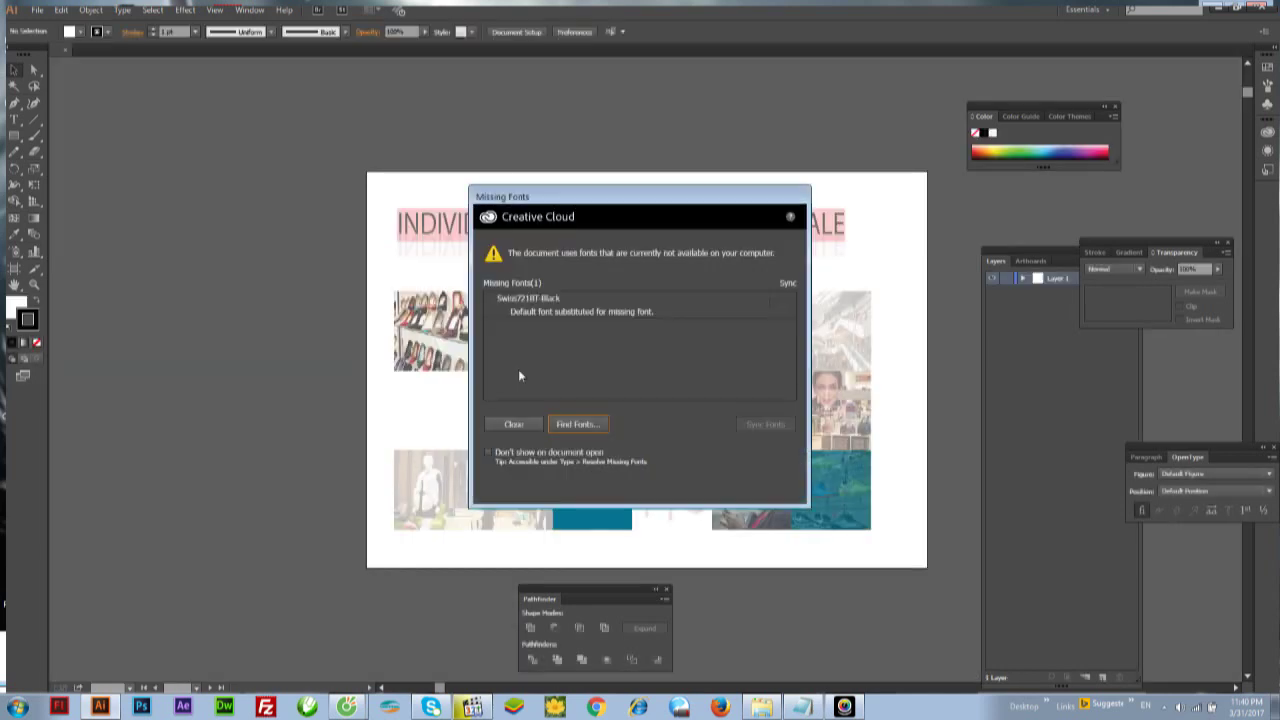
pyautogui.click(506, 427)
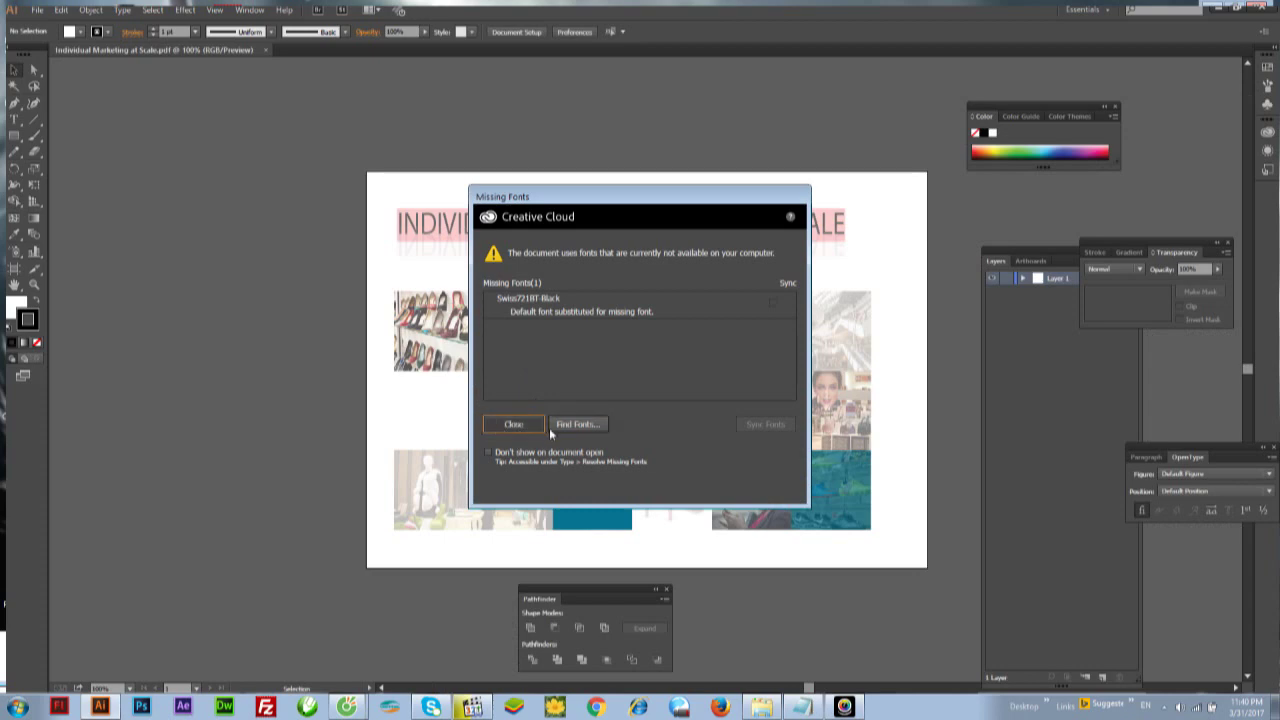
pyautogui.click(549, 428)
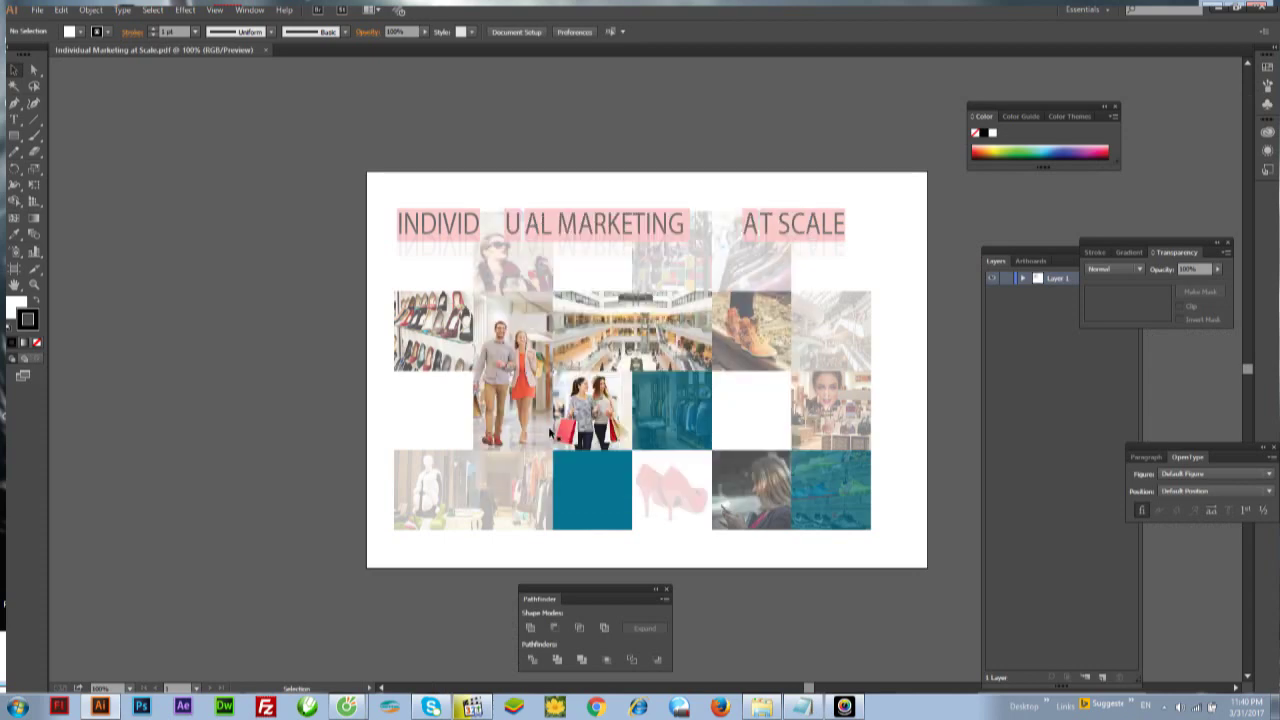
pyautogui.click(801, 708)
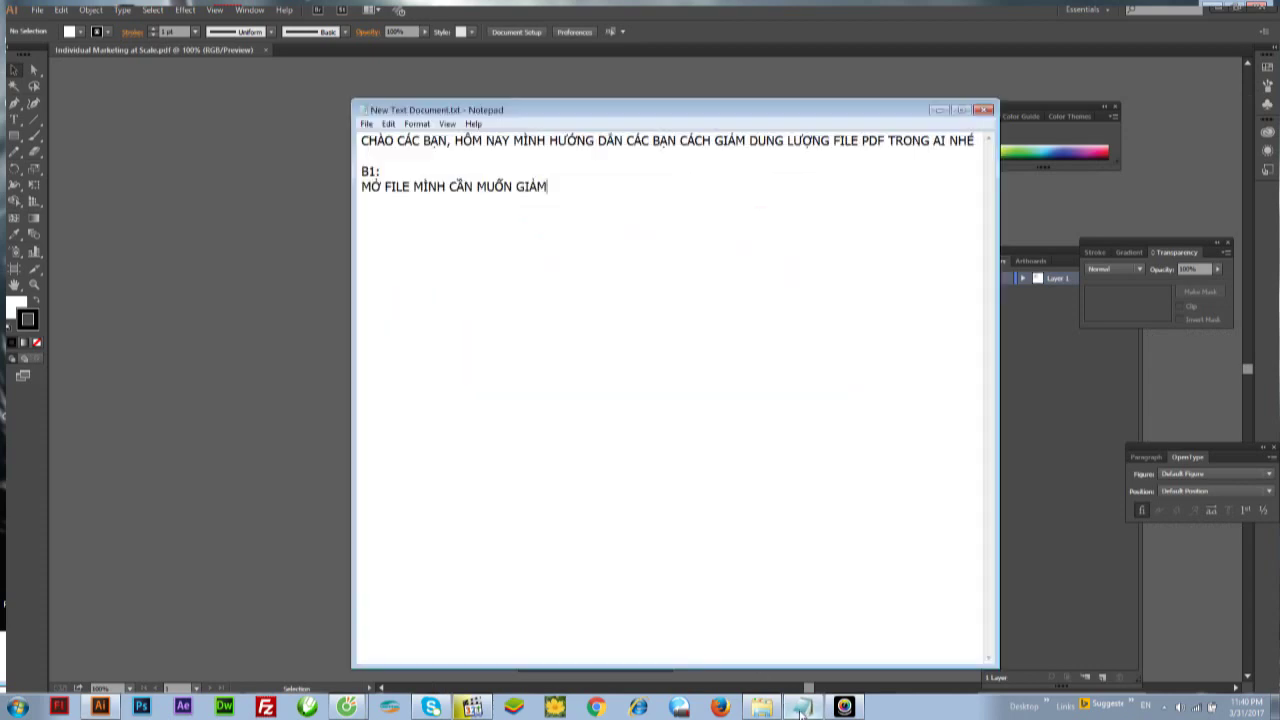
# Step: Add the note 'B2: MÌNH SAVE FILE NÀY LẠI THEO CÁCH NHƯ SAU'
pyautogui.write('B2')
pyautogui.write(':')
pyautogui.write('MINH ')
pyautogui.write(' SAVE FILE NAY LẠI')
pyautogui.write('THEO')
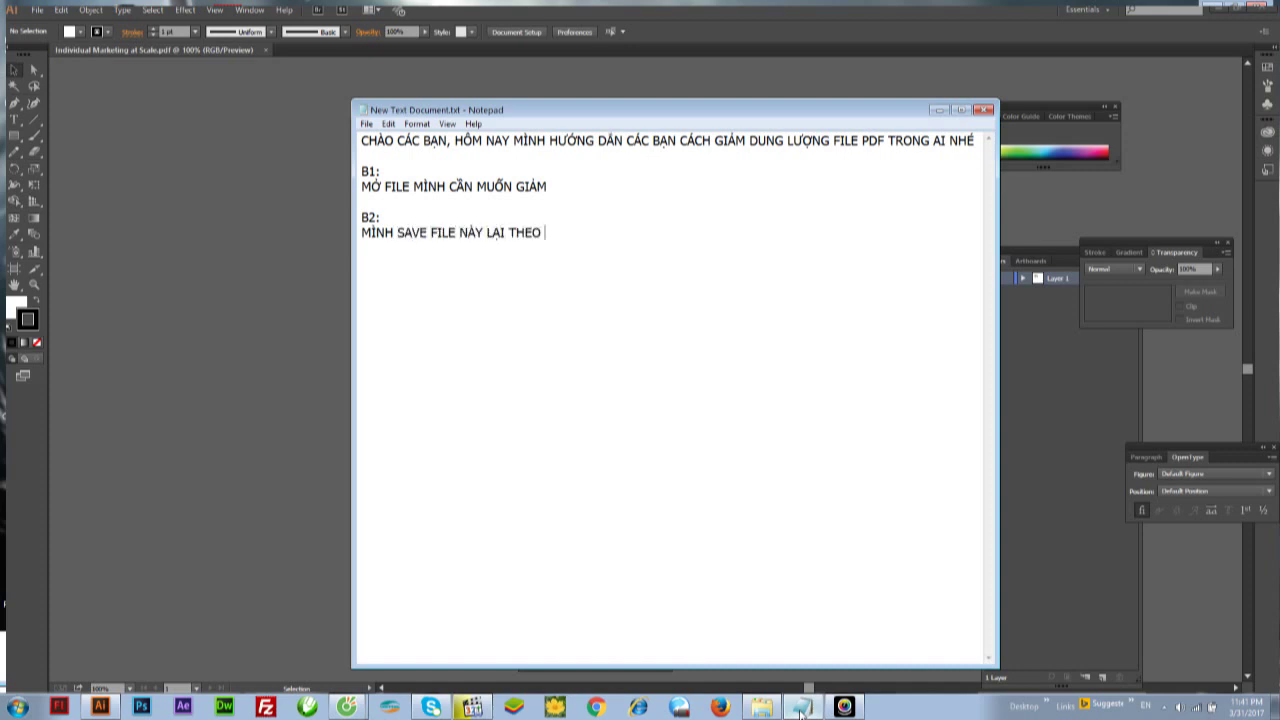
pyautogui.press('BackSpace')
pyautogui.write('O CACH')
pyautogui.write('NHƯ')
pyautogui.write('SAU')
pyautogui.click(731, 31)
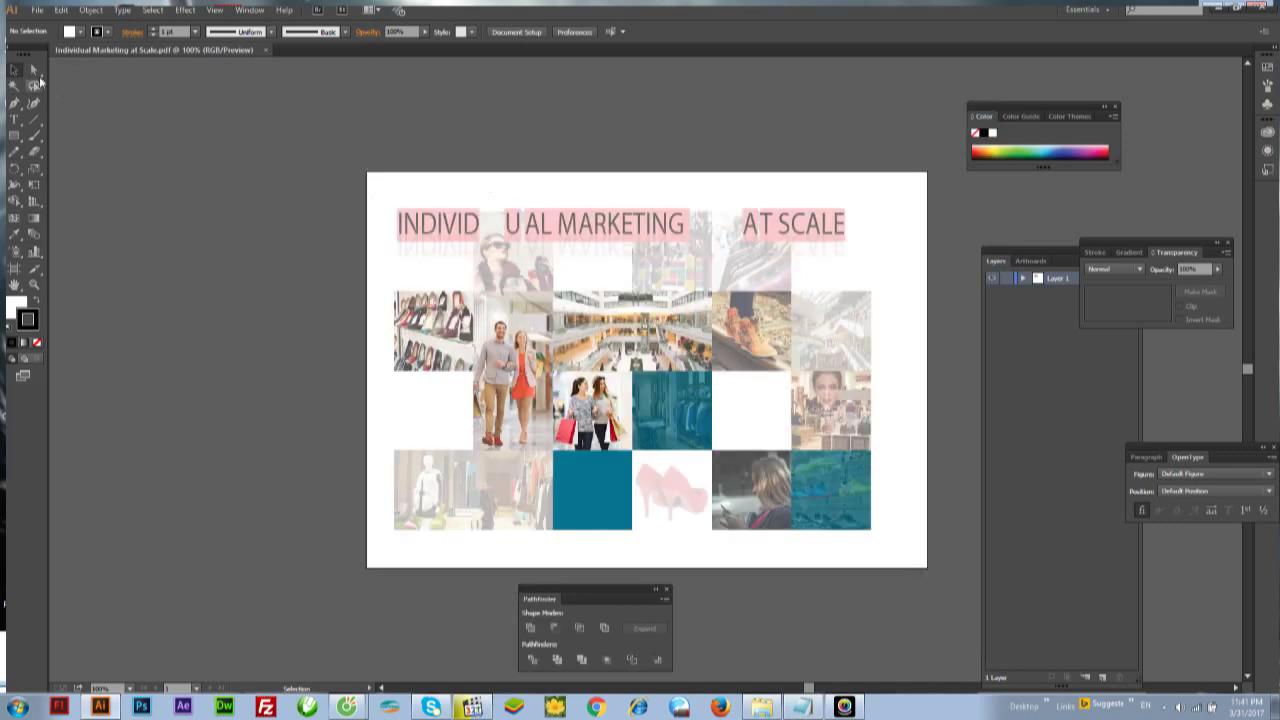
# Step: Start a Save As of the brochure as Adobe PDF in the Modify Brochure folder
pyautogui.click(37, 10)
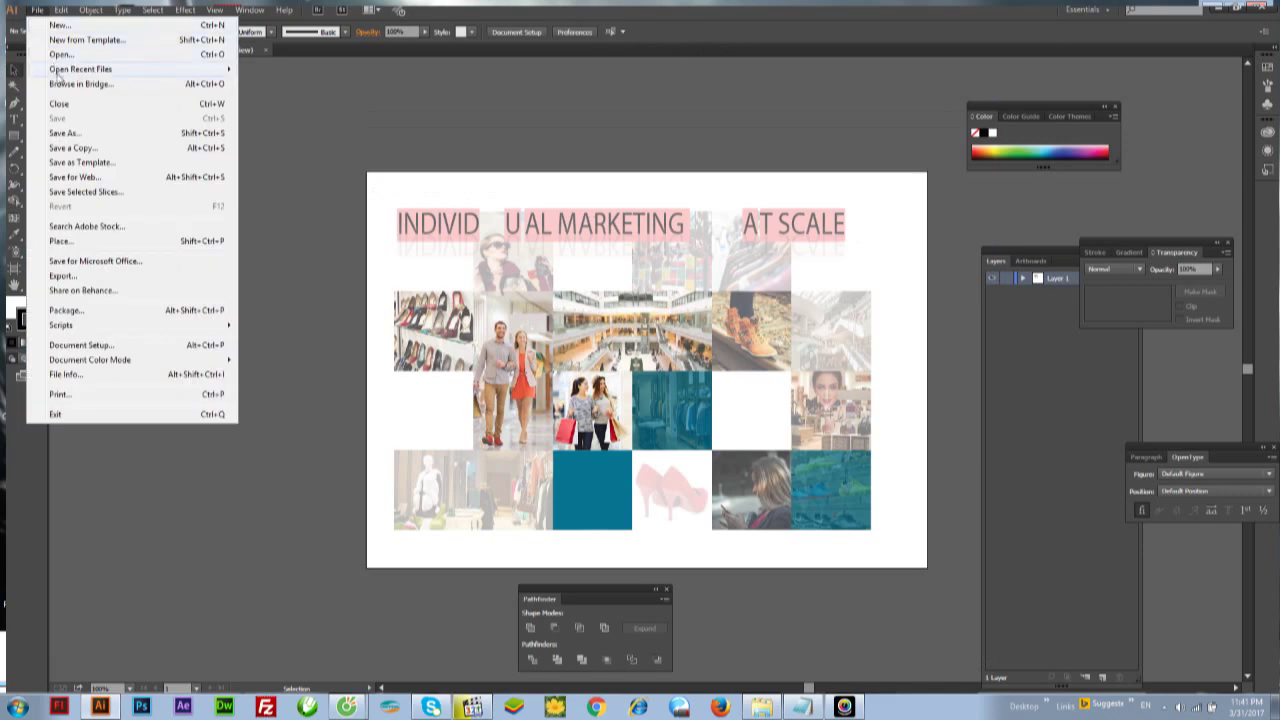
pyautogui.click(86, 140)
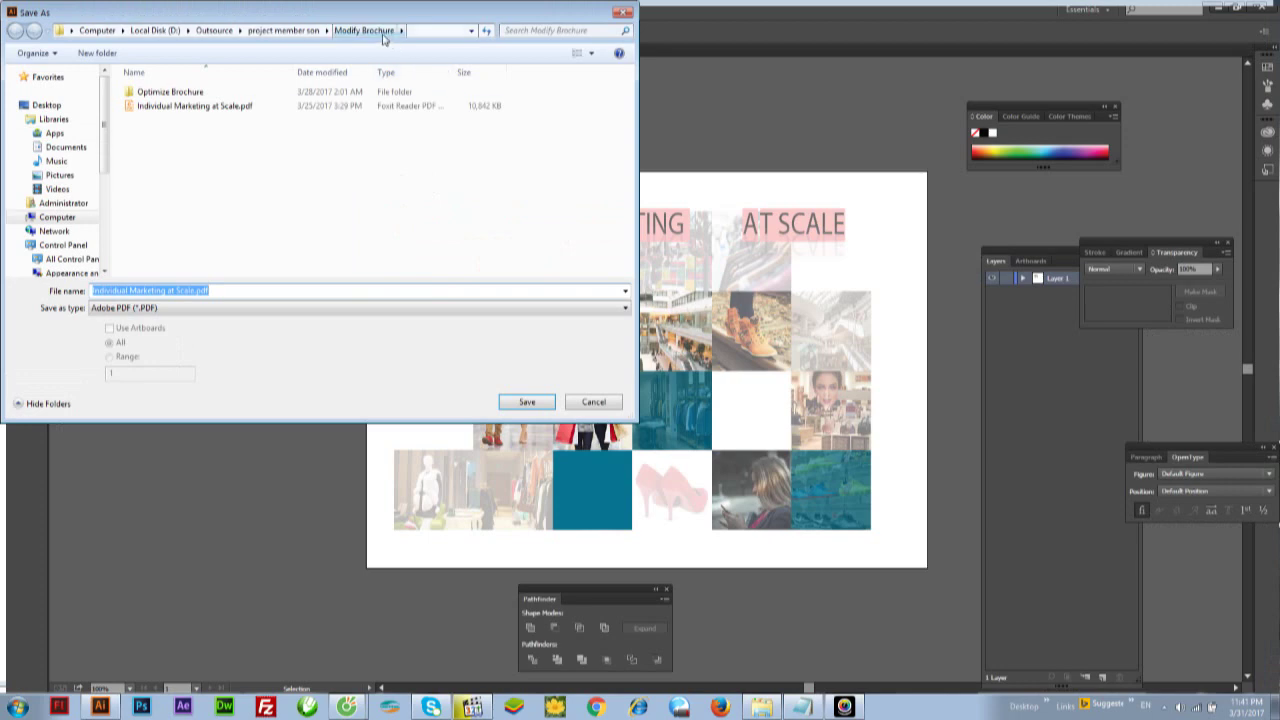
pyautogui.moveTo(443, 11); pyautogui.dragTo(502, 11)
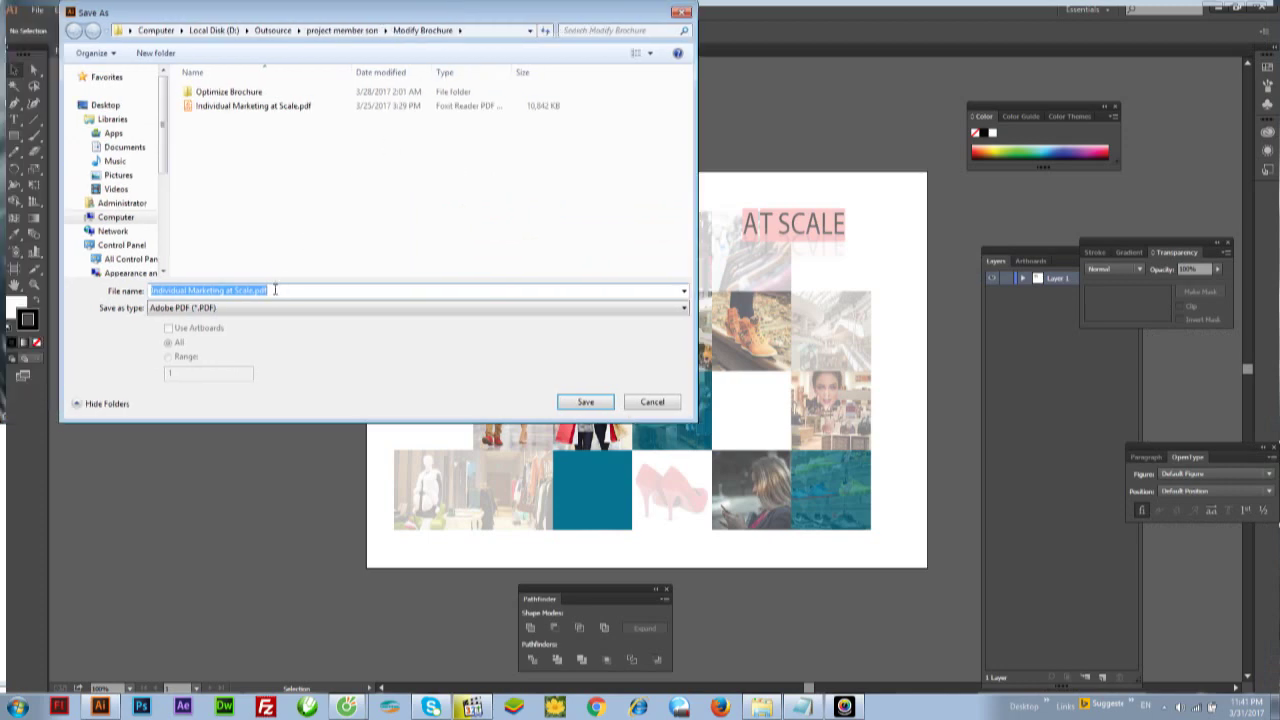
pyautogui.click(803, 708)
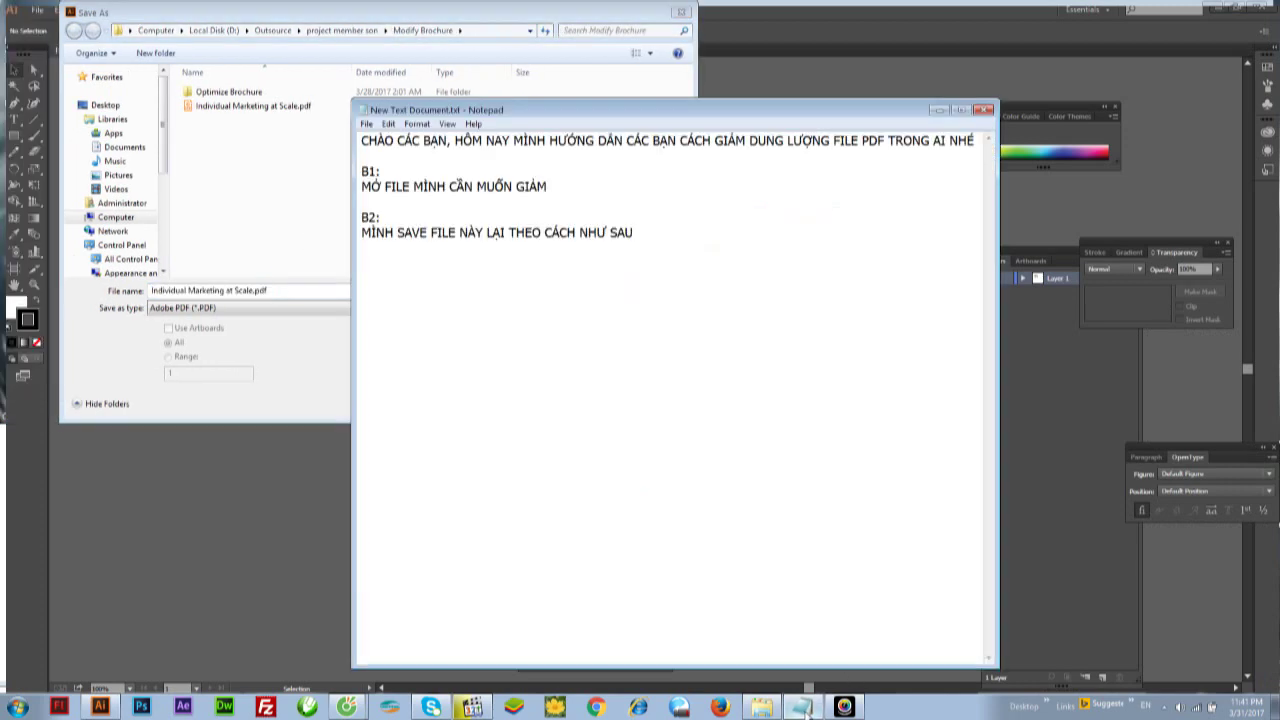
# Step: Append ', MÌNH ĐẶT TÊN KHÁC VÀ CÁC BẠN SETUP NHƯ MÌNH HƯỚNG DẪN NHÉ' to the B2 note
pyautogui.write(',')
pyautogui.write('MÌNH ĐẶT')
pyautogui.write(' TÊN KHAC')
pyautogui.write(' VÀ ')
pyautogui.write('CÁC ')
pyautogui.write('BẠN ')
pyautogui.write('SETUP')
pyautogui.write(' NHƯ MÌNH HUOỚNG DAN')
pyautogui.write(' NHE')
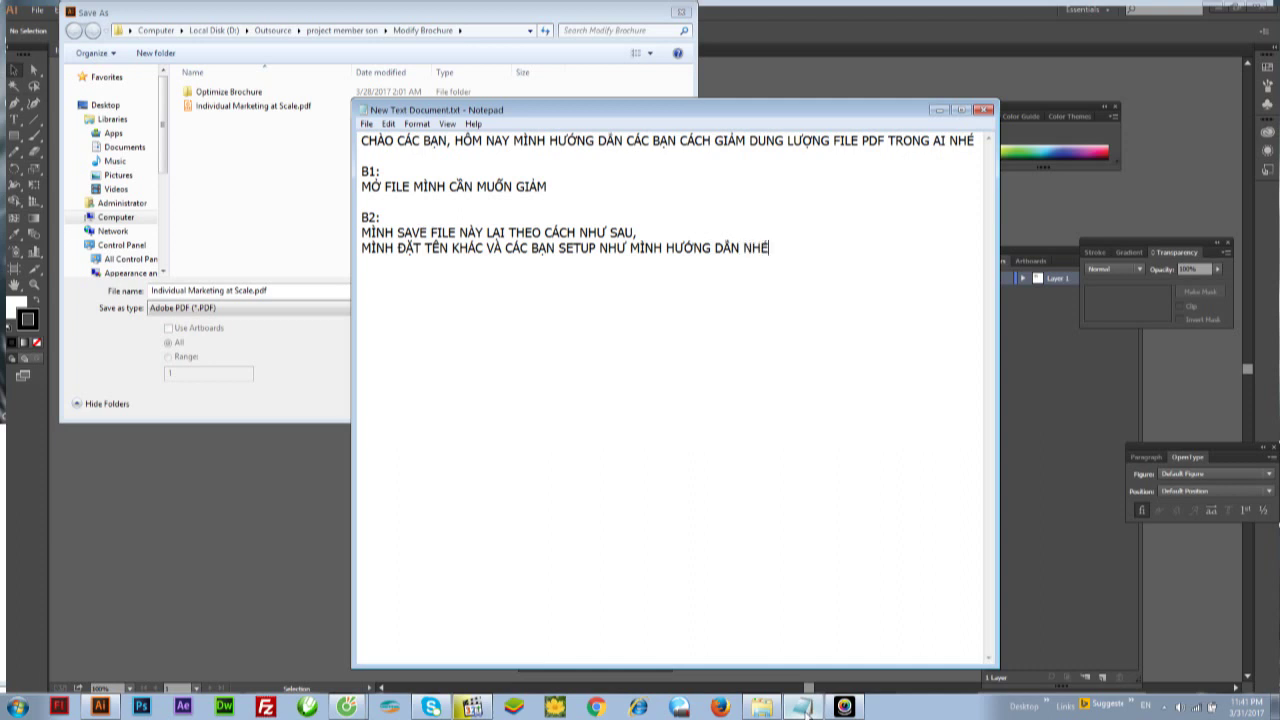
pyautogui.click(258, 178)
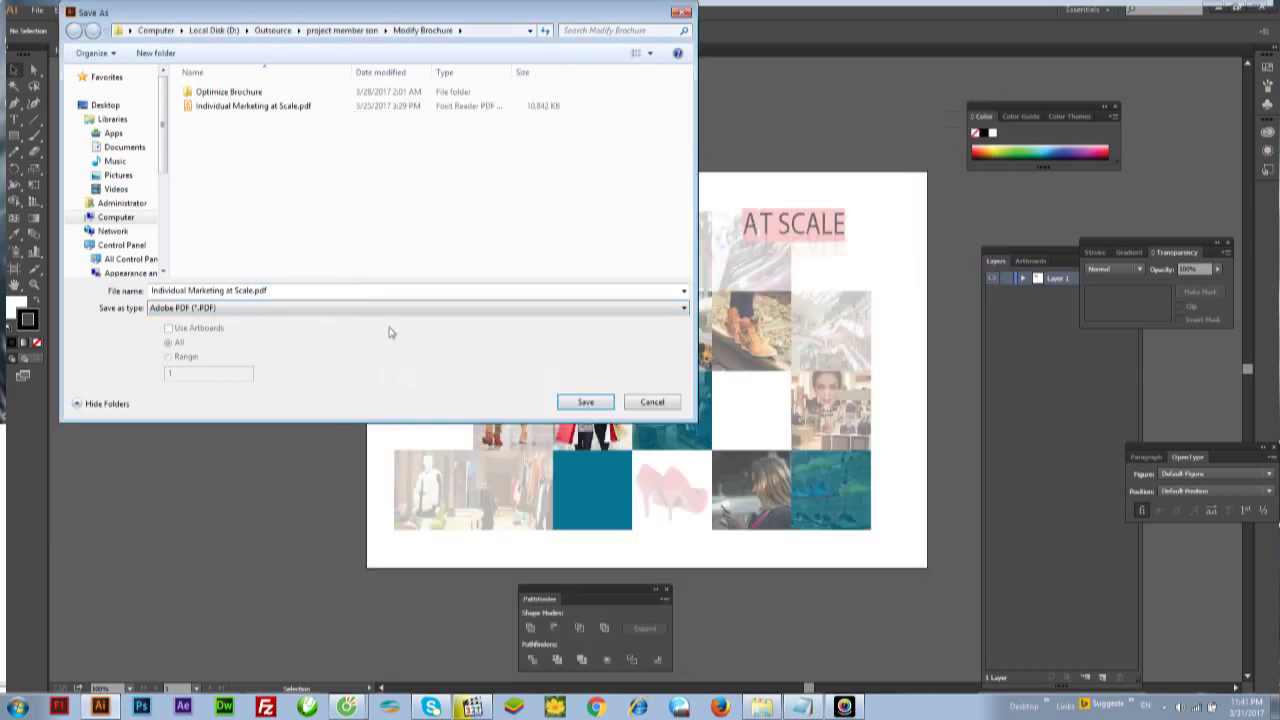
# Step: Save the copy as 'Individual Marketing at Scale_NEW' in Adobe PDF format
pyautogui.click(250, 291)
pyautogui.click(250, 291)
pyautogui.moveTo(253, 291); pyautogui.dragTo(346, 289)
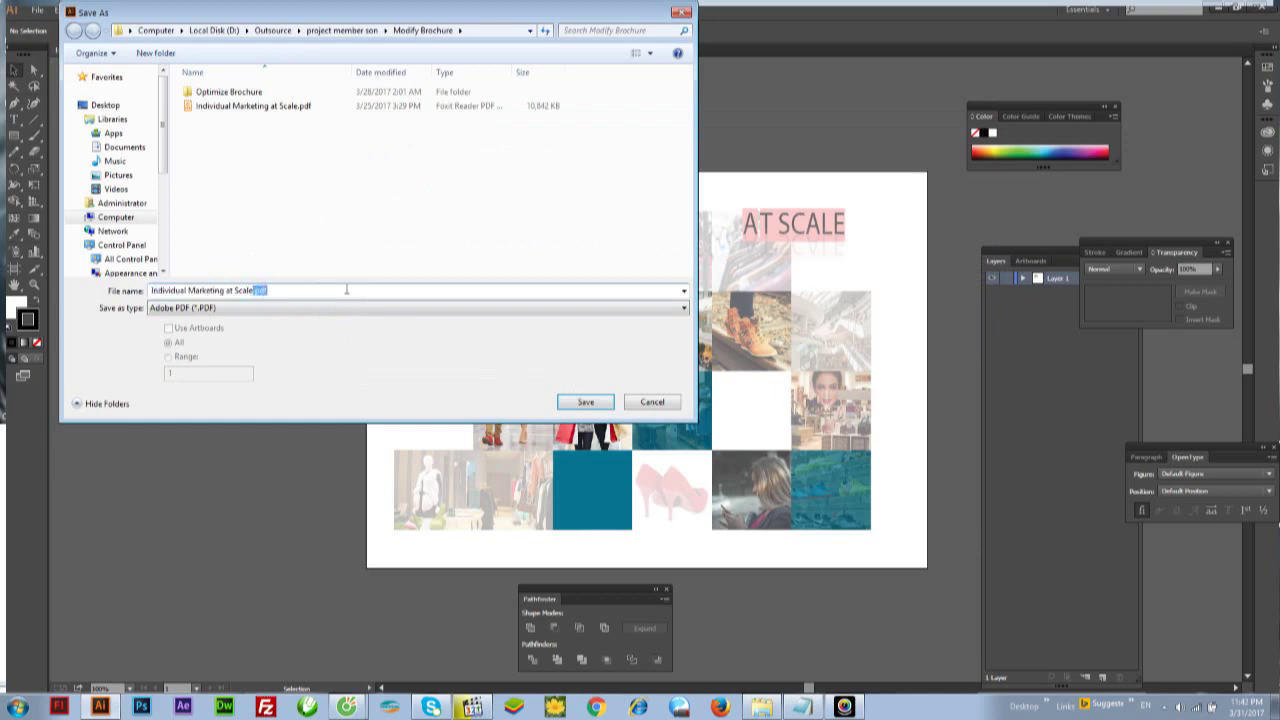
pyautogui.write('_NEW')
pyautogui.click(598, 403)
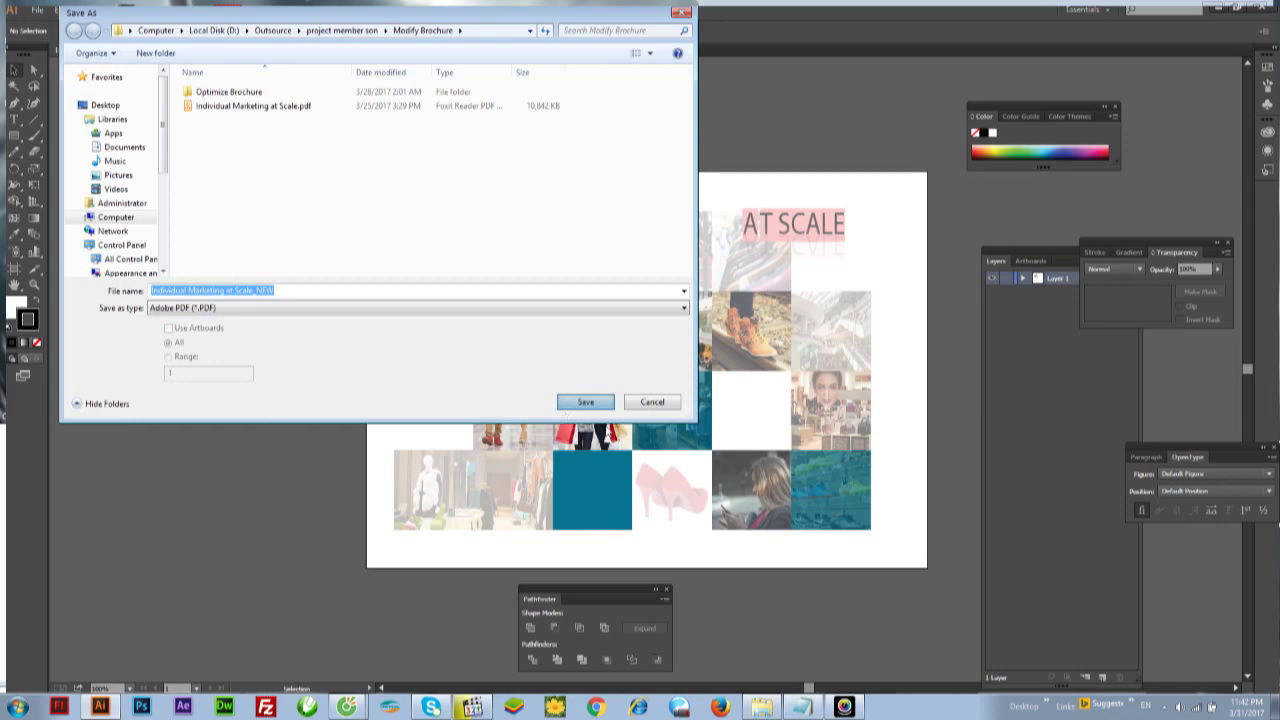
pyautogui.press('Return')
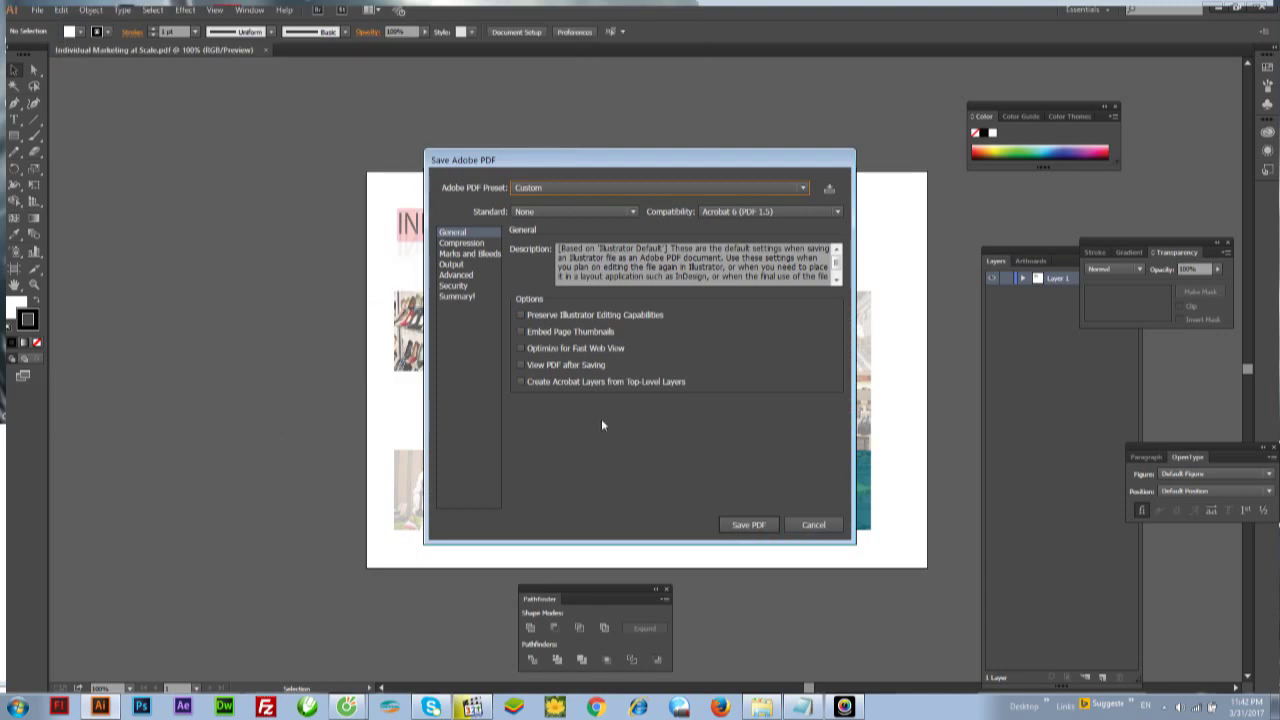
# Step: Tick Preserve Illustrator Editing Capabilities, Embed Page Thumbnails and Create Acrobat Layers
pyautogui.click(521, 316)
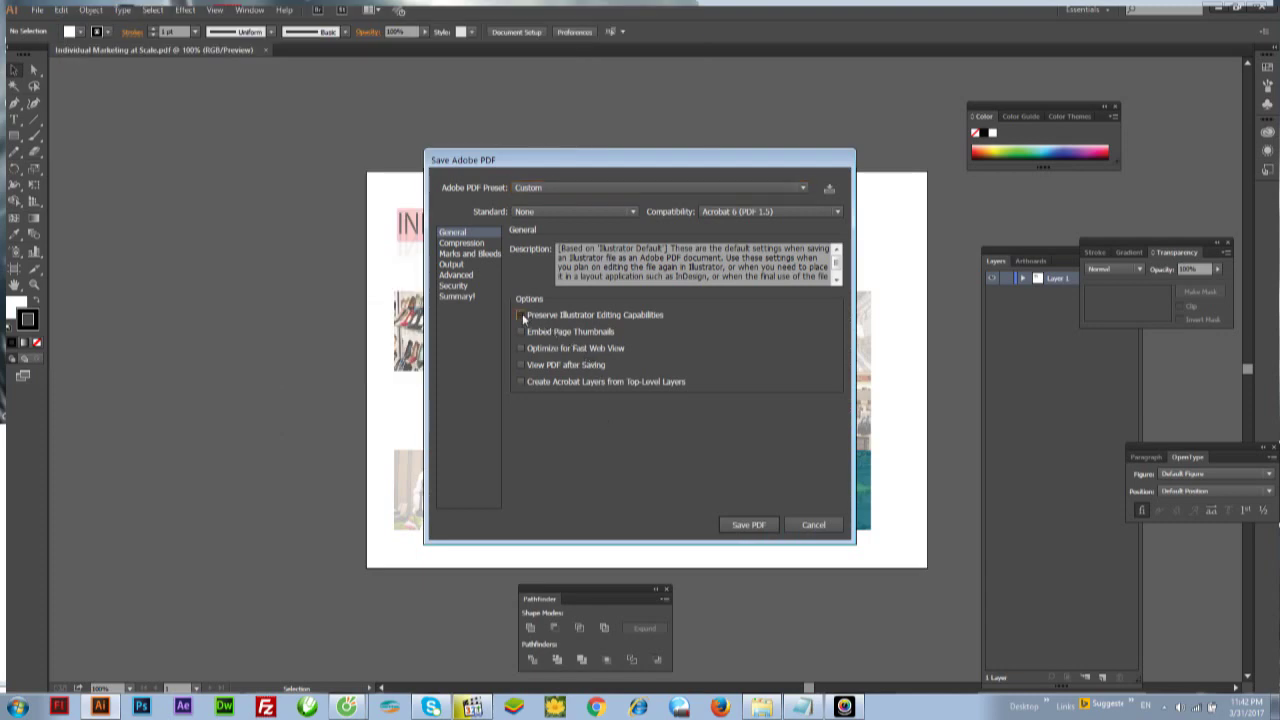
pyautogui.click(521, 315)
pyautogui.click(521, 332)
pyautogui.click(520, 382)
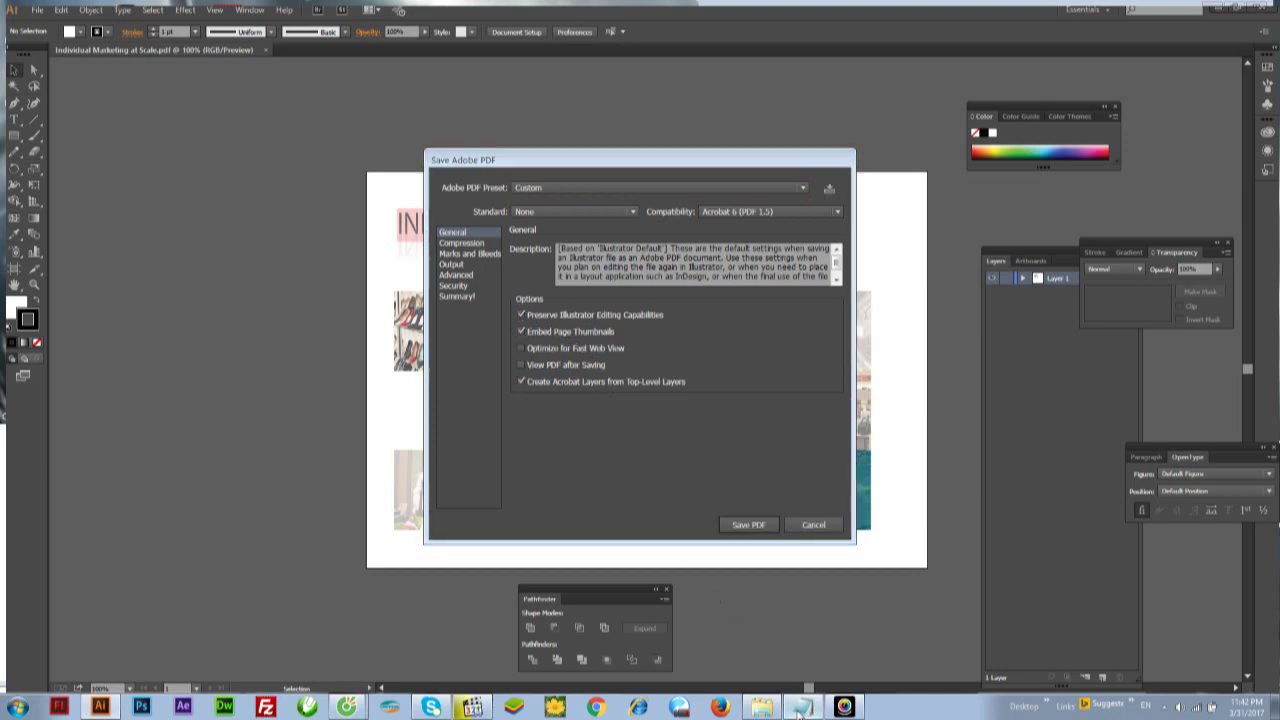
pyautogui.click(800, 708)
pyautogui.moveTo(598, 111); pyautogui.dragTo(961, 109)
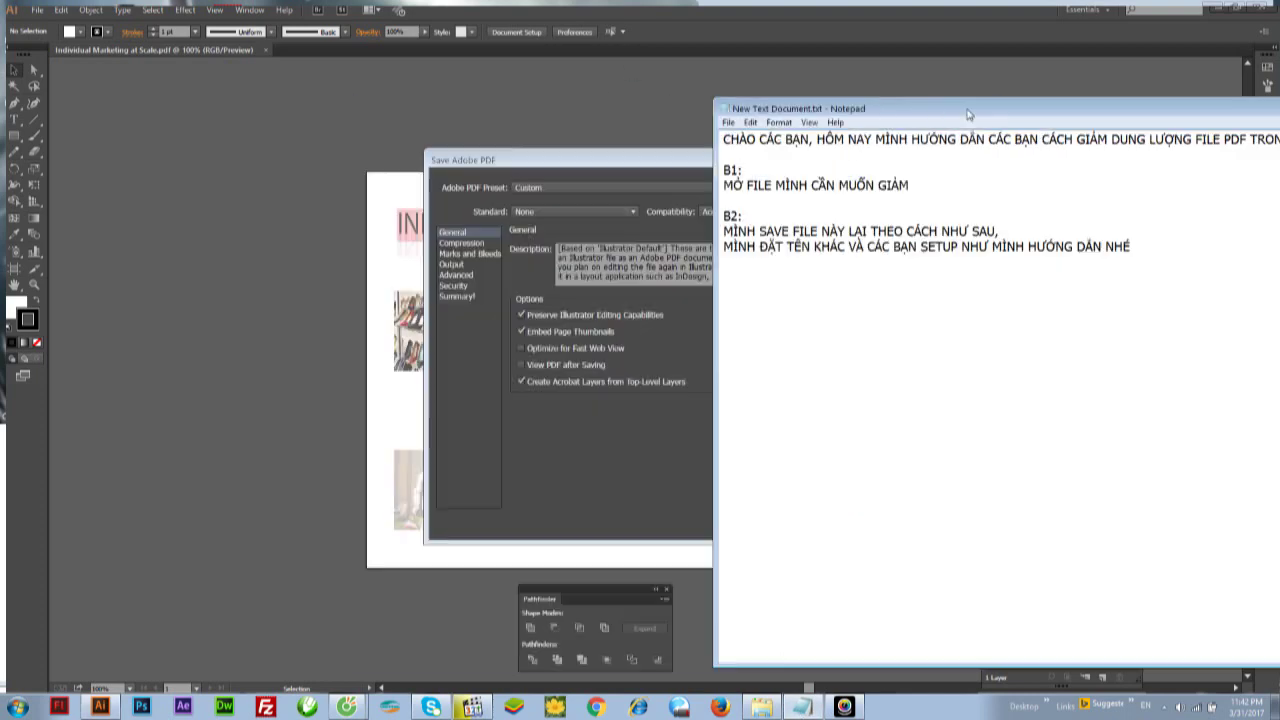
# Step: Note that three boxes are ticked by default and must be unticked
pyautogui.press('Return')
pyautogui.press('Return')
pyautogui.write('*')
pyautogui.write('MAC')
pyautogui.write(' D')
pyautogui.write('INH')
pyautogui.write(' THỈ AI')
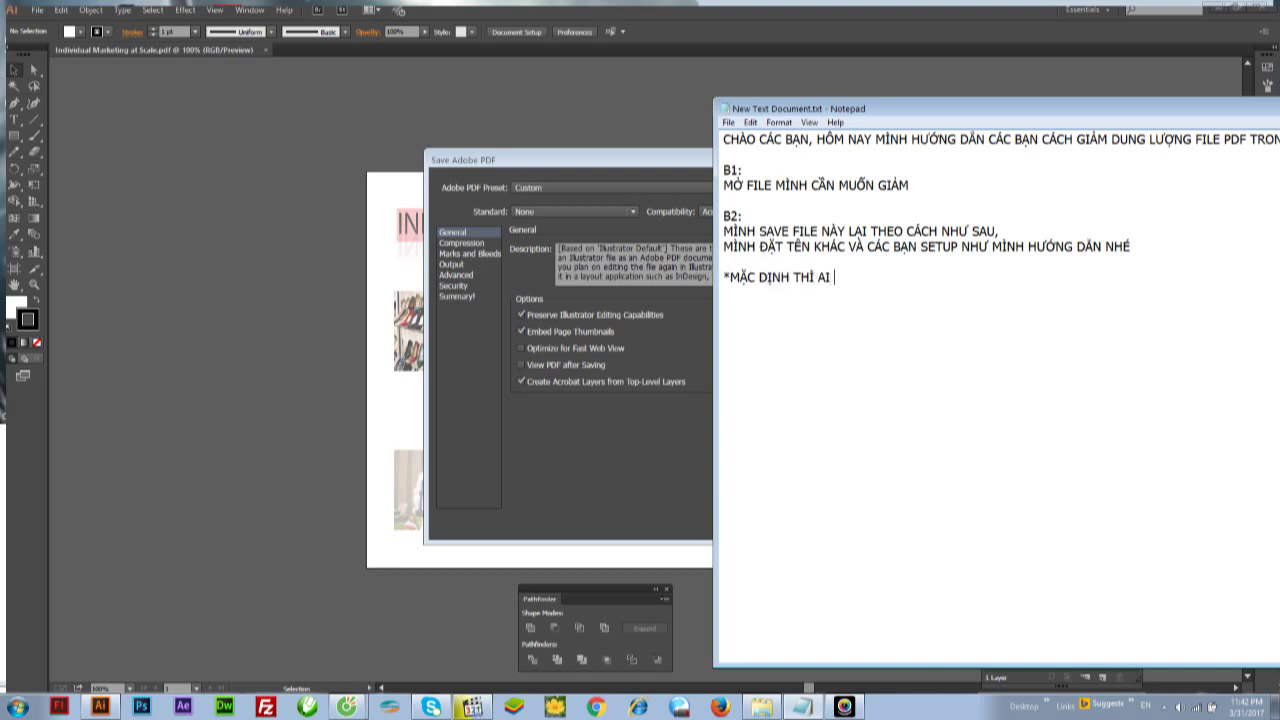
pyautogui.write('SẼ')
pyautogui.write(' T')
pyautogui.write('I')
pyautogui.write('SC')
pyautogui.press('BackSpace')
pyautogui.press('BackSpace')
pyautogui.write('CK SAN')
pyautogui.write(' 3 O')
pyautogui.write('NÀY')
pyautogui.write(',')
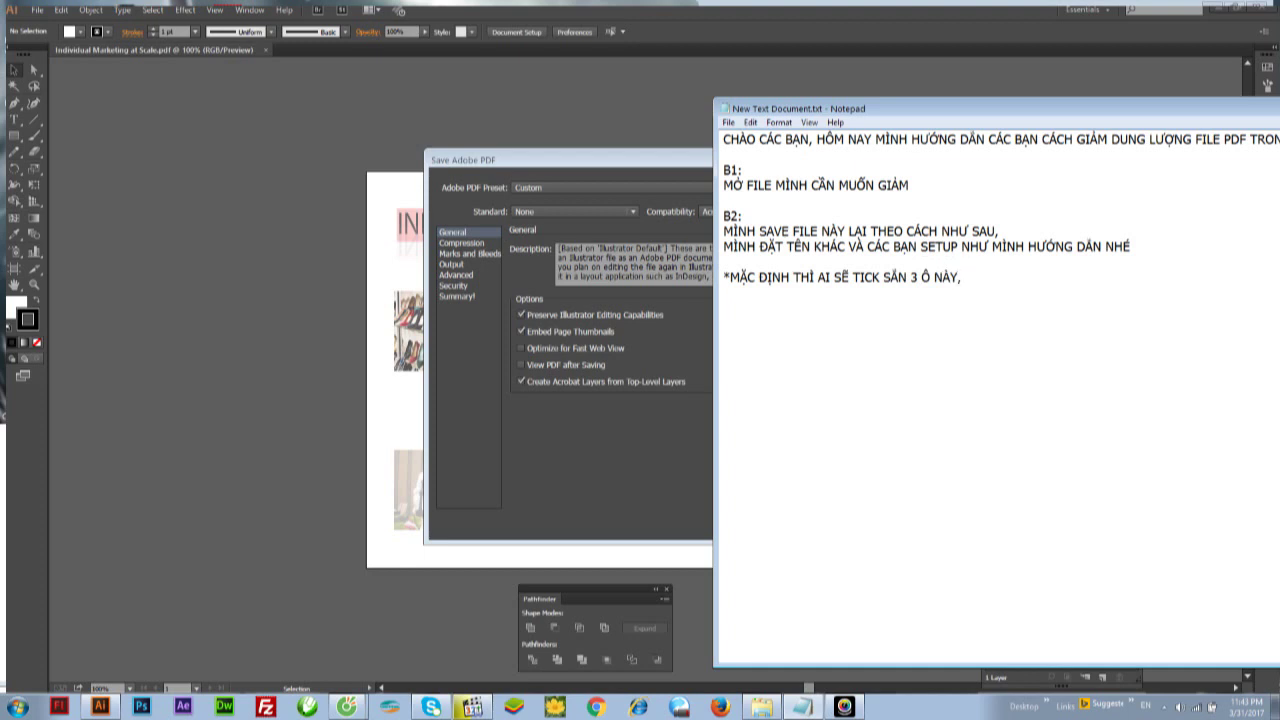
pyautogui.write('NHIỆM VỤ CUA MÌNH LA')
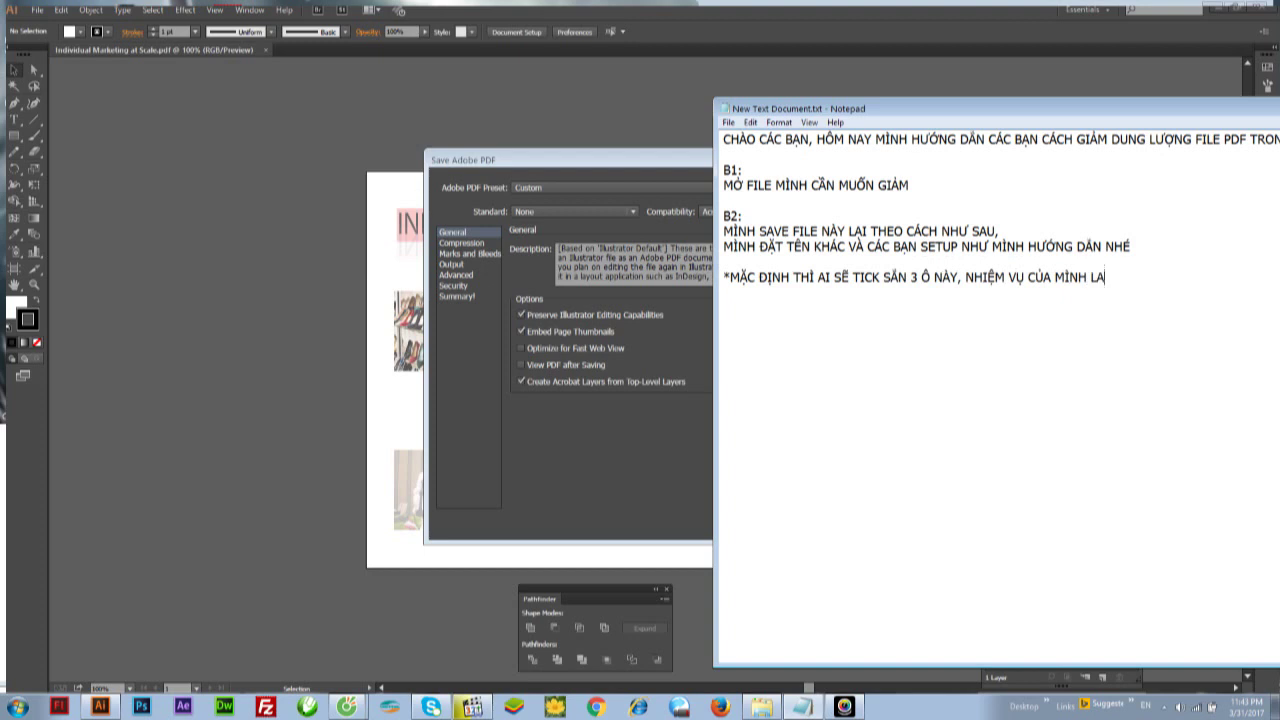
pyautogui.write('BO')
pyautogui.write('TICK ')
pyautogui.write('3 Ô NÀY NHE')
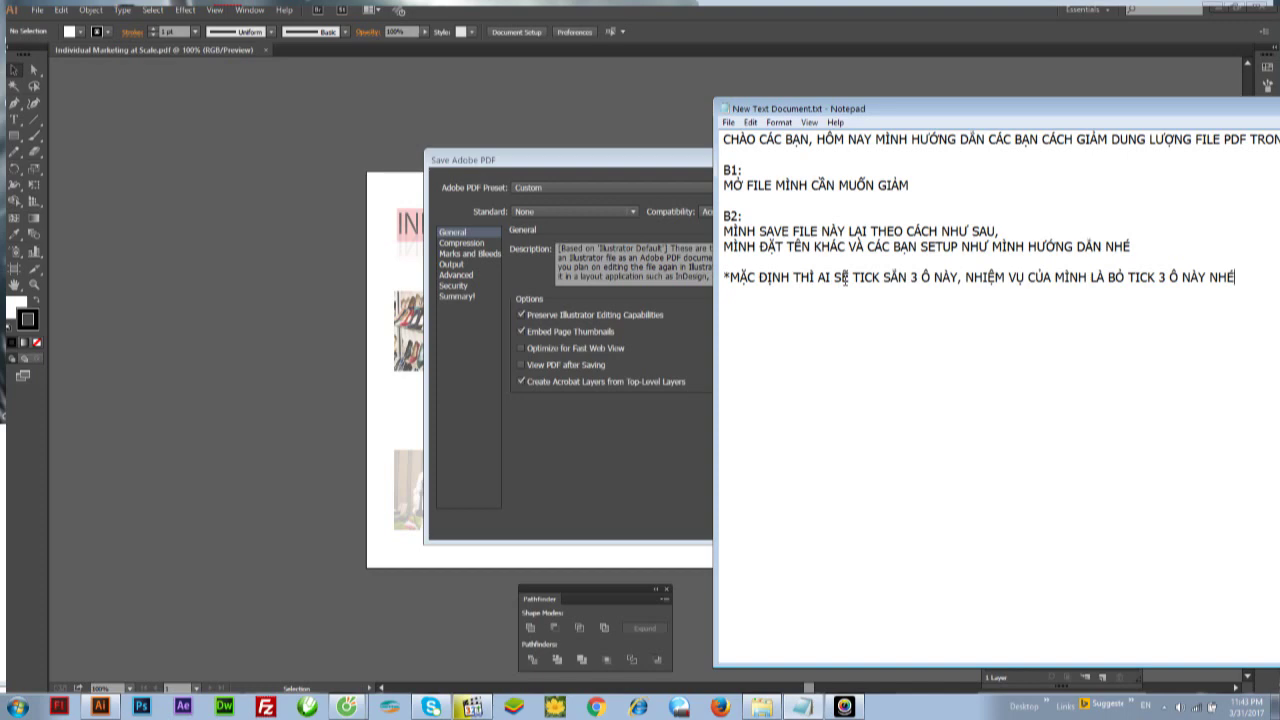
# Step: Untick the three default options in the Save Adobe PDF General settings
pyautogui.click(582, 433)
pyautogui.click(520, 331)
pyautogui.click(521, 381)
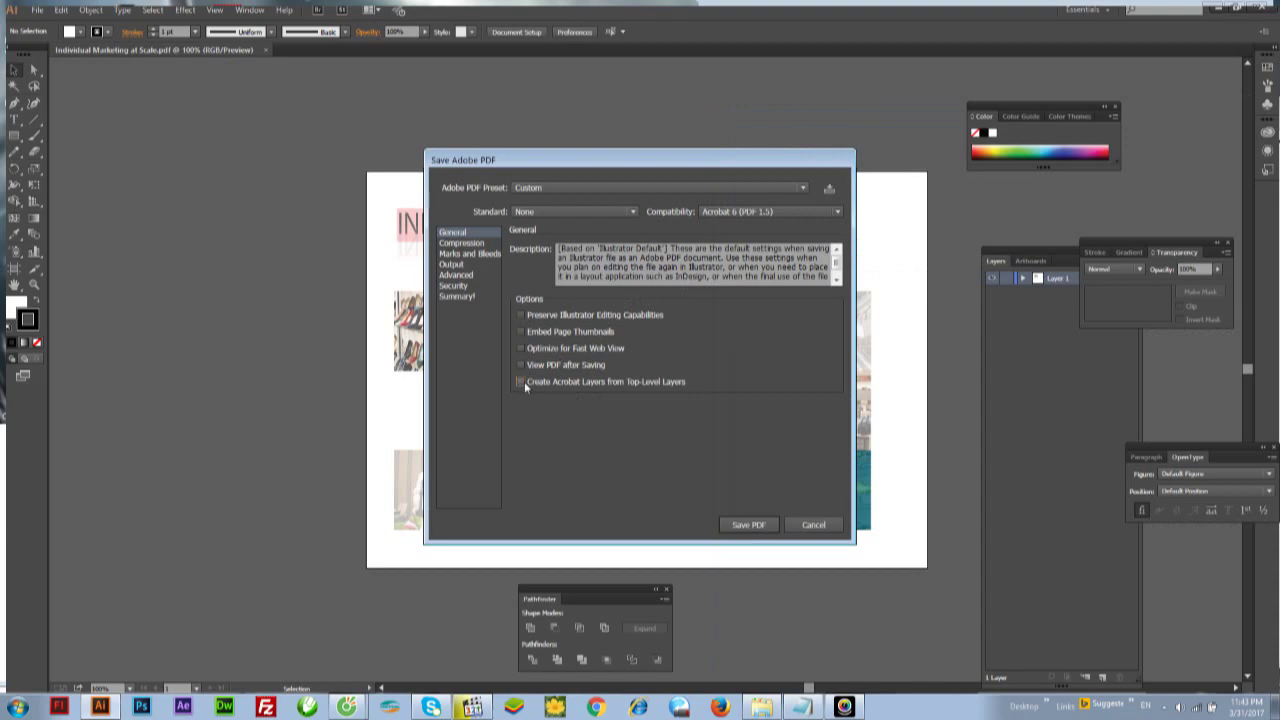
pyautogui.click(802, 707)
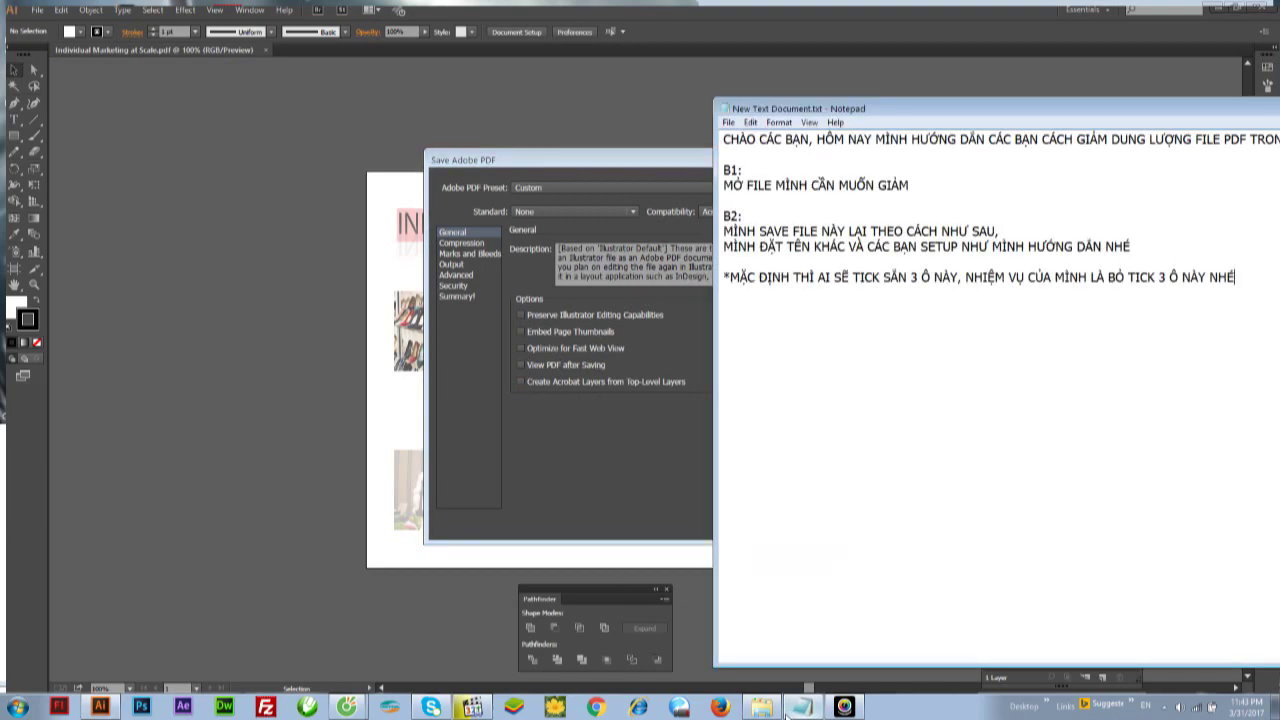
pyautogui.hotkey('ctrl', 'End')
# Step: Add the note line '*SAU ĐÓ MÌNH QUA TAB COMPRESSION,'
pyautogui.press('Return')
pyautogui.write('*SAU NAY')
pyautogui.press('BackSpace')
pyautogui.press('BackSpace')
pyautogui.press('BackSpace')
pyautogui.write('ĐÓ MINH QUA')
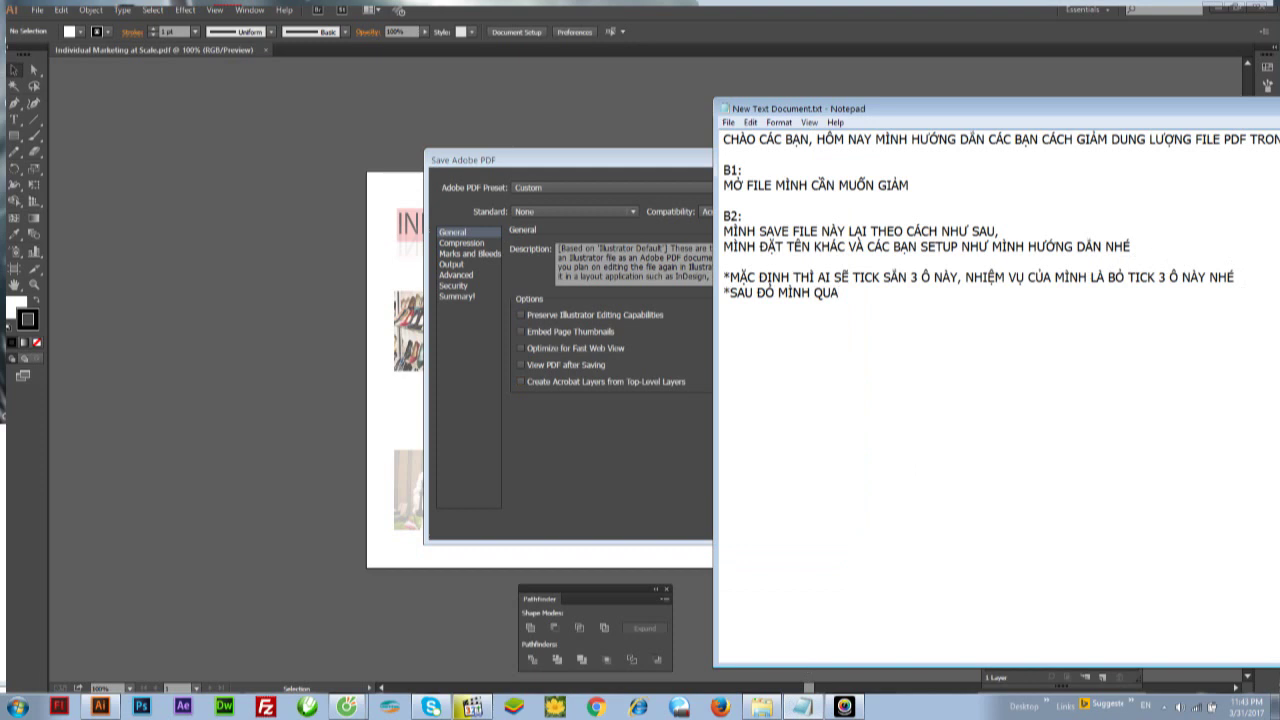
pyautogui.write('T')
pyautogui.write('ABCOMPR')
pyautogui.write('ESSION,')
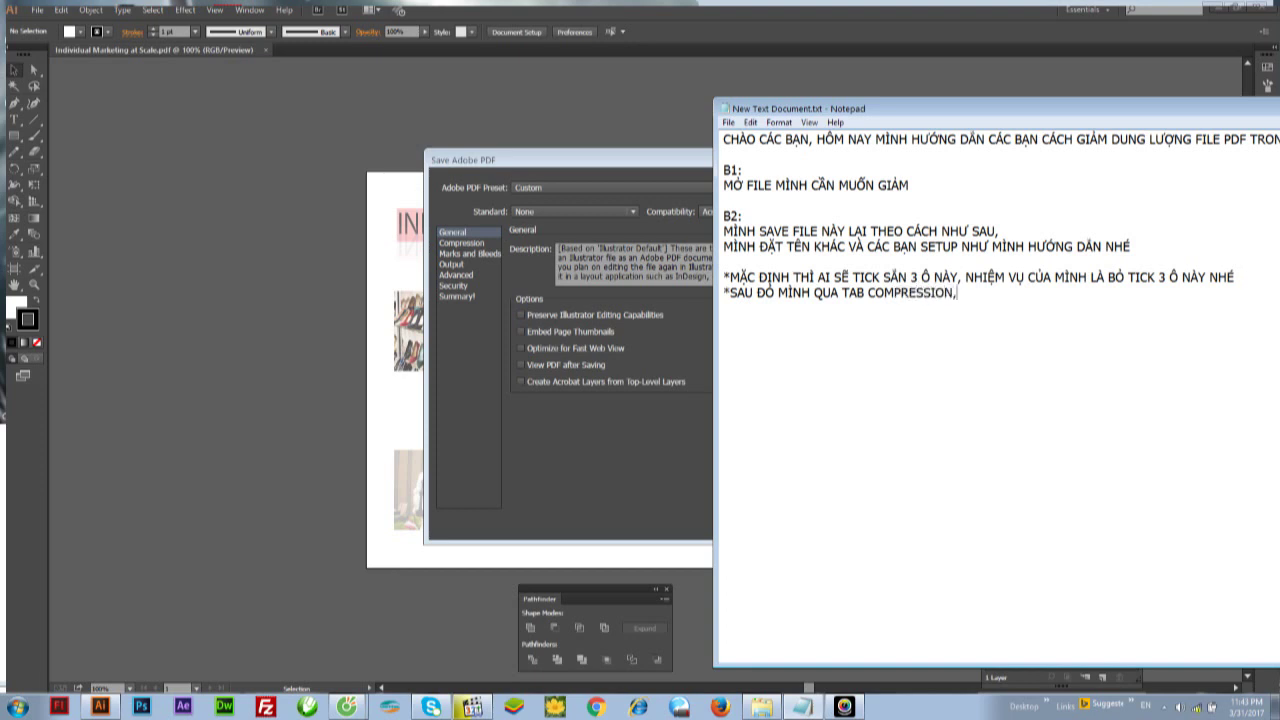
pyautogui.click(557, 418)
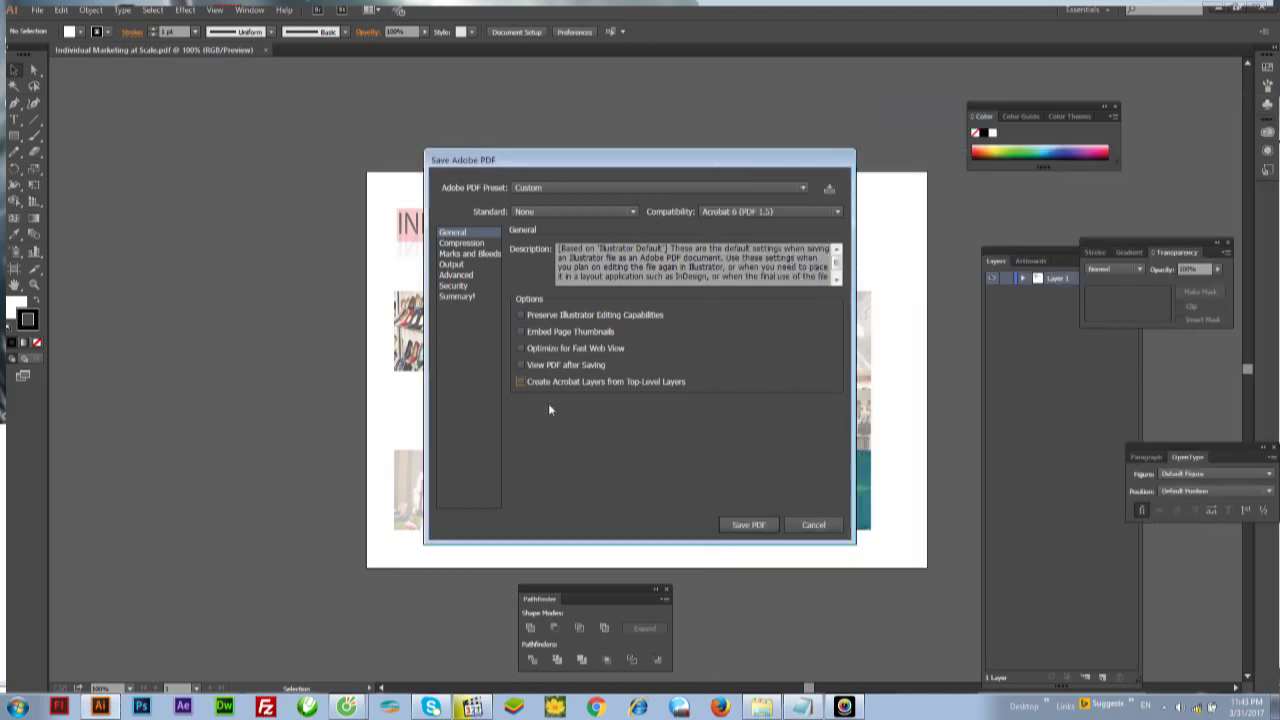
# Step: Set Color and Grayscale Bitmap Images compression to None on the Compression page, then switch back to Notepad
pyautogui.click(472, 245)
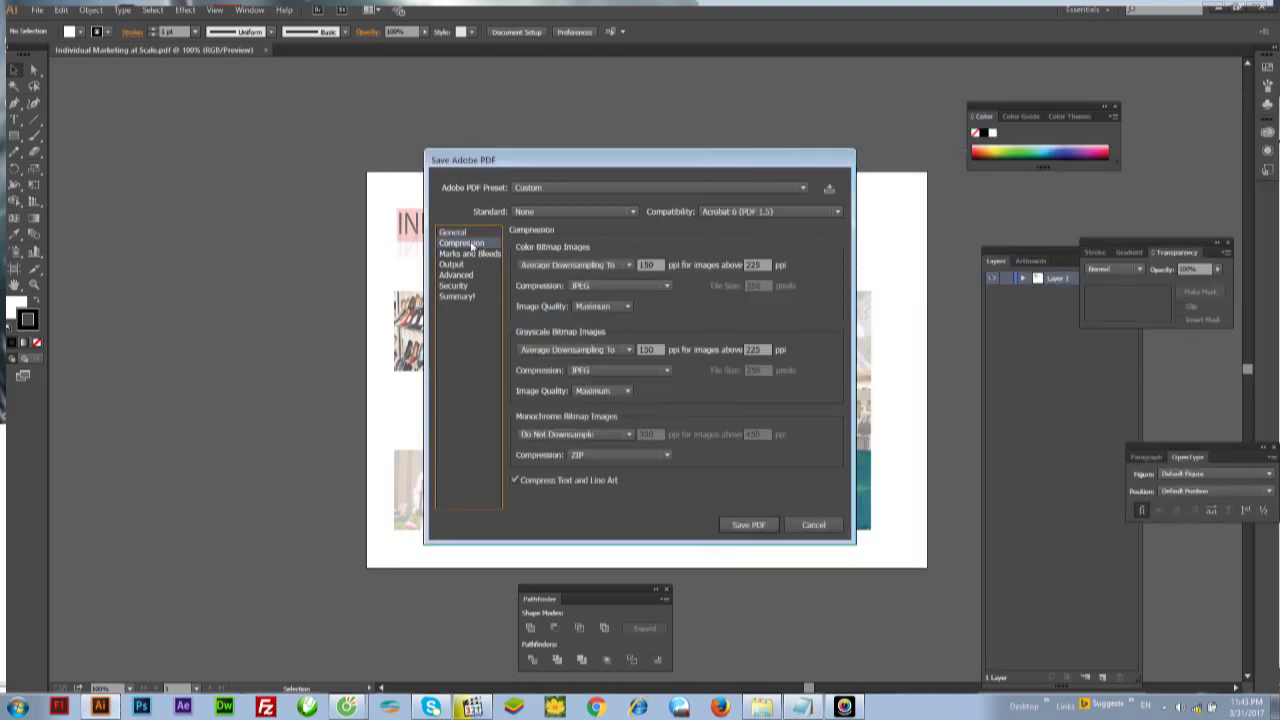
pyautogui.click(616, 287)
pyautogui.click(608, 298)
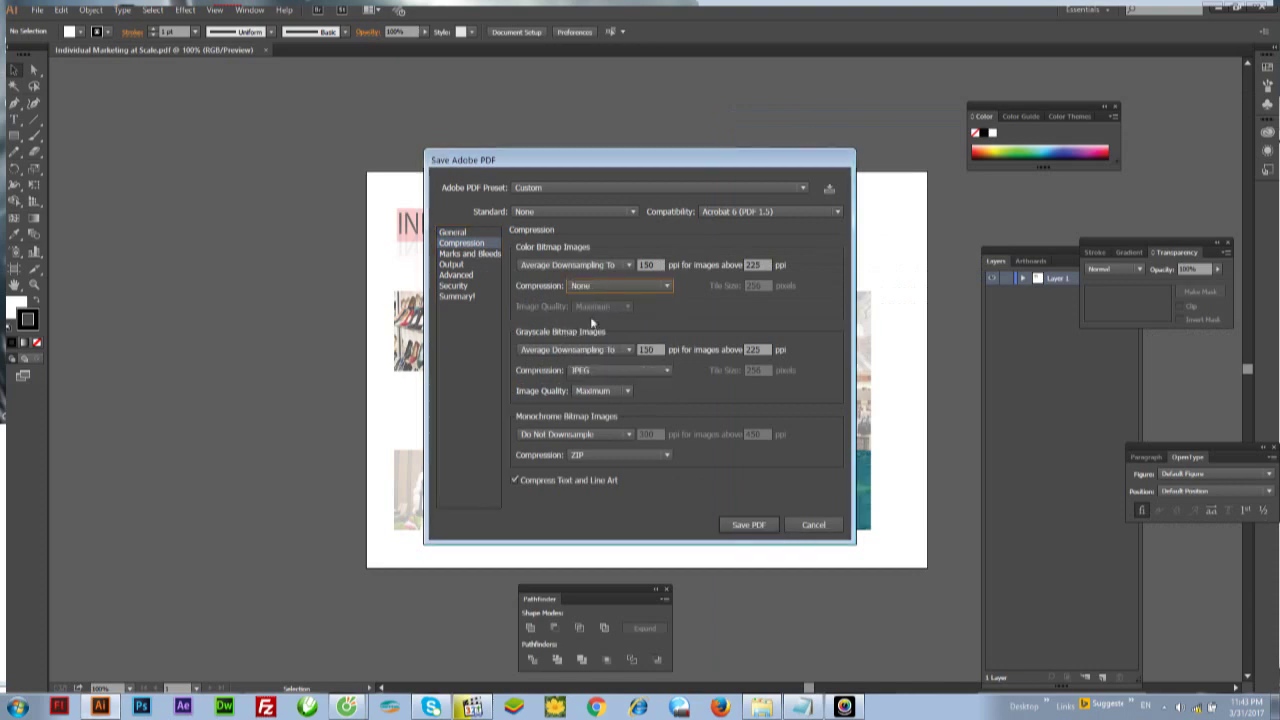
pyautogui.click(602, 370)
pyautogui.click(615, 379)
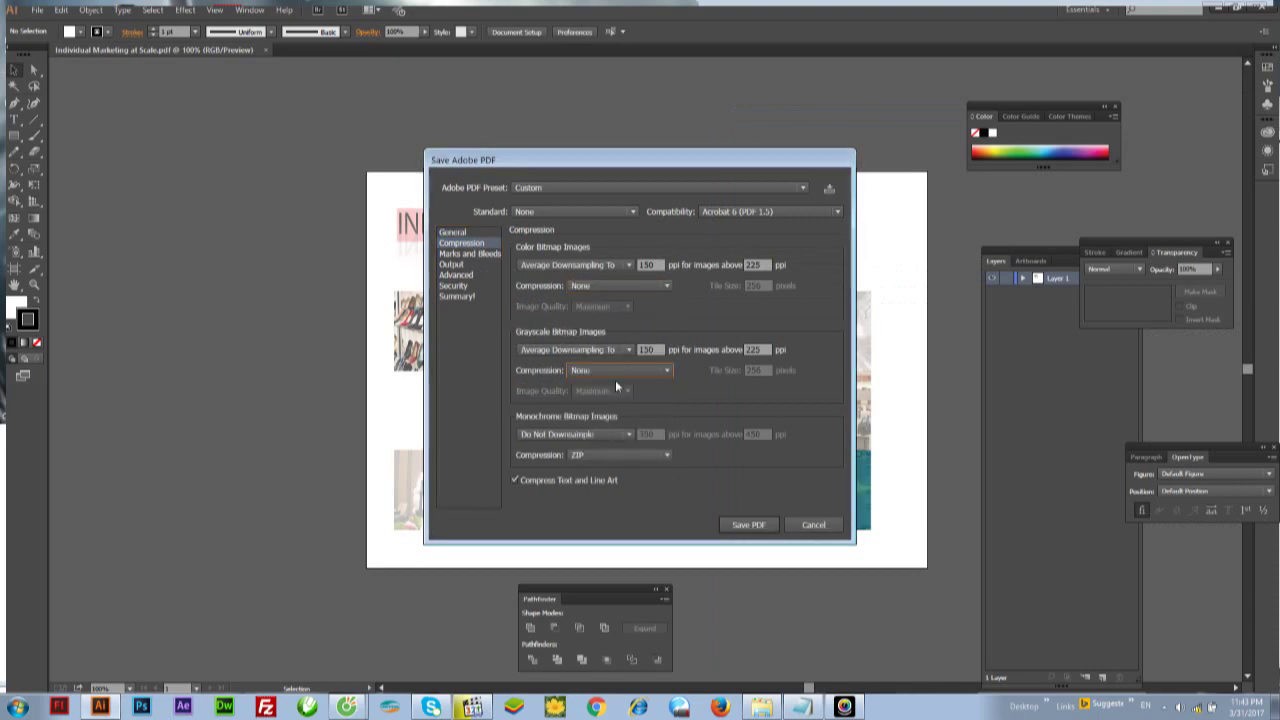
pyautogui.click(802, 707)
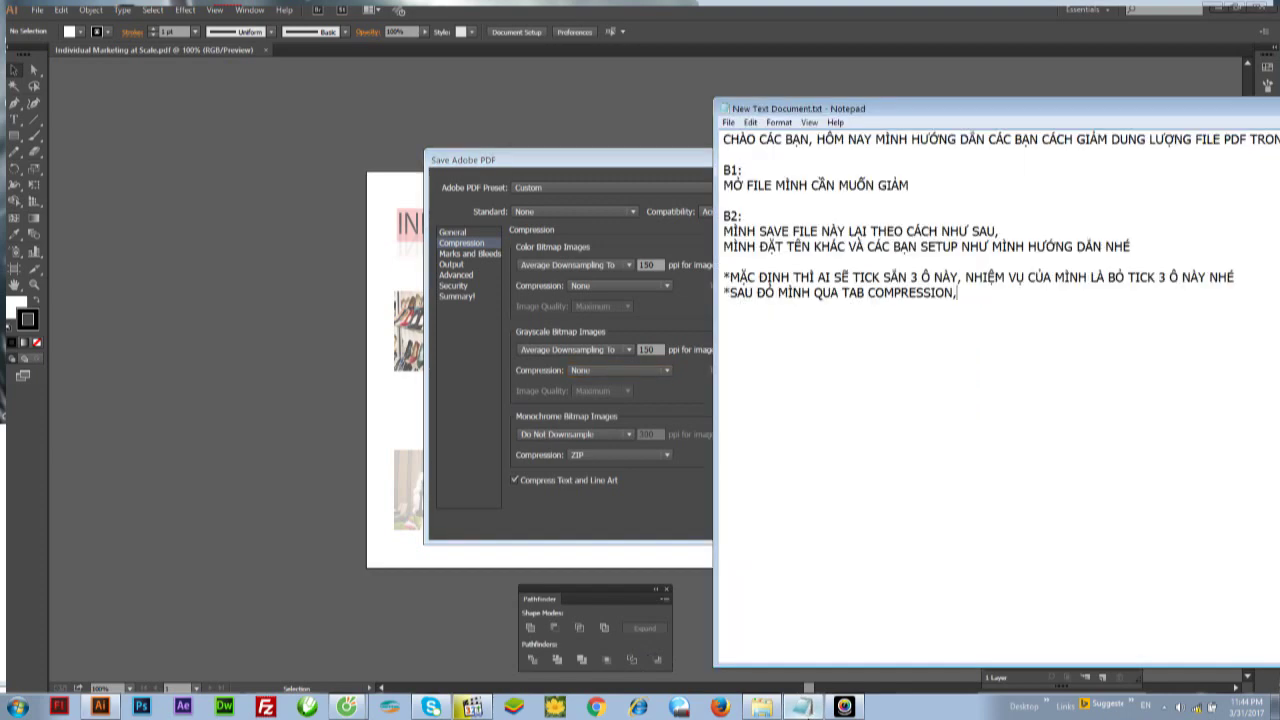
# Step: Extend the Compression note in Notepad with 'Ô NÀY MẶC ĐỊNH TRONG PHAN'
pyautogui.write('O')
pyautogui.write('O NAY')
pyautogui.write('MẶC')
pyautogui.write('ĐỊNH')
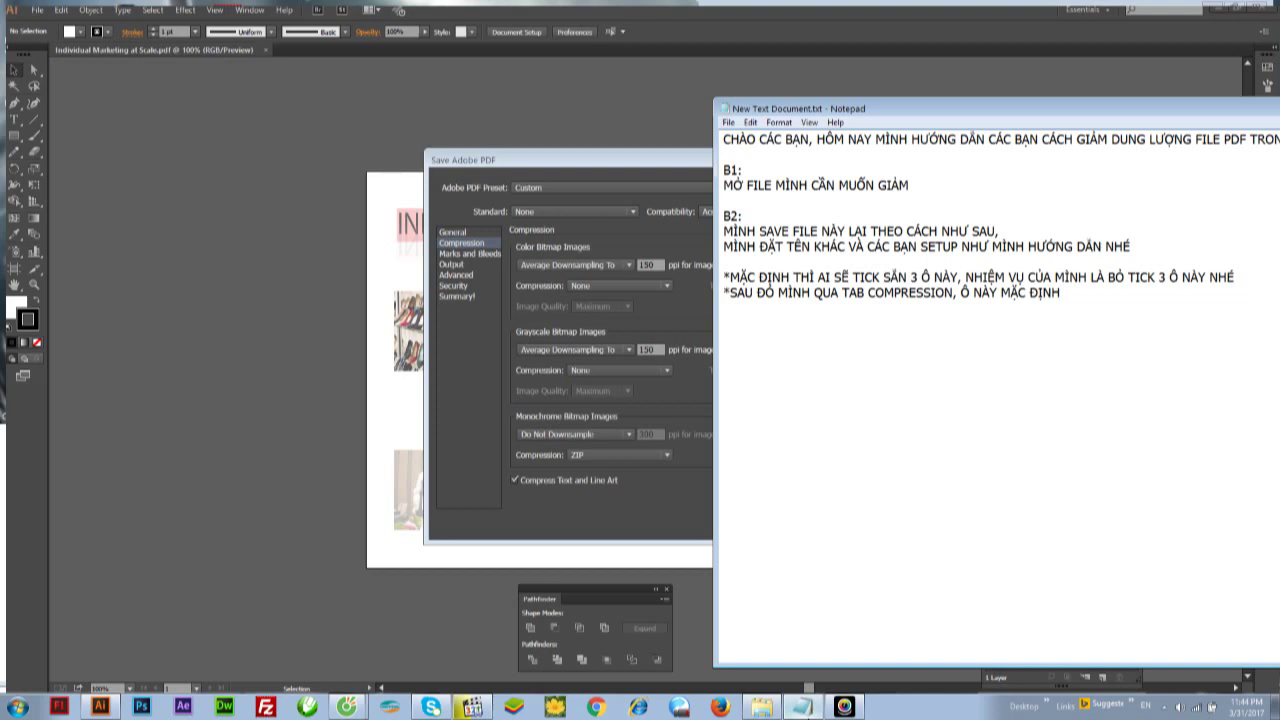
pyautogui.write('TRONG PHAN')
pyautogui.click(576, 266)
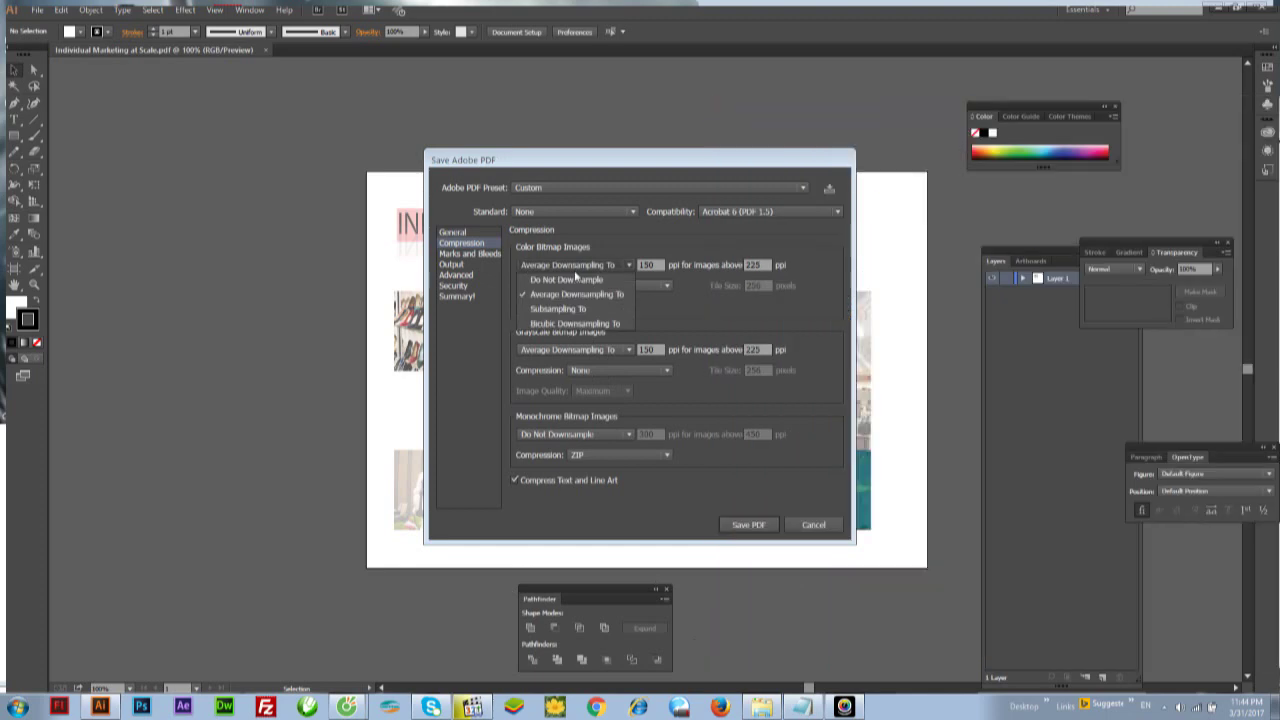
# Step: Set Color and Grayscale downsampling to Do Not Downsample, then switch back to Notepad
pyautogui.click(568, 279)
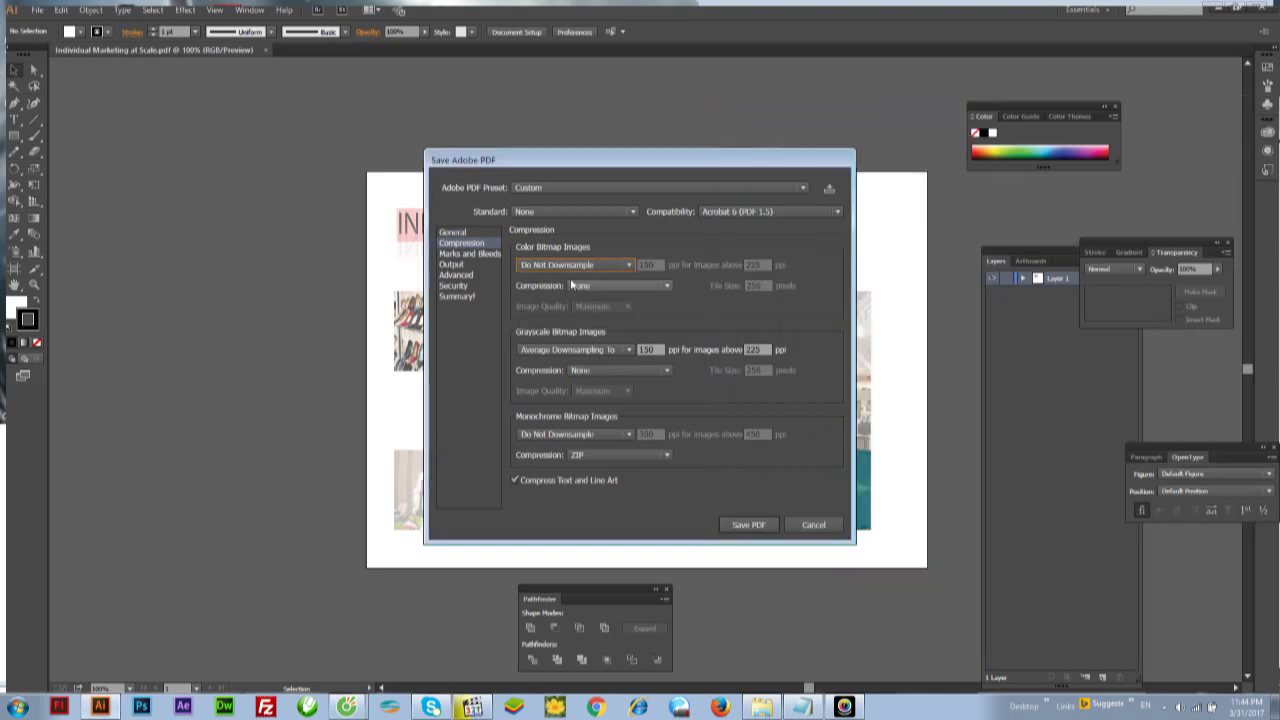
pyautogui.click(576, 353)
pyautogui.click(580, 366)
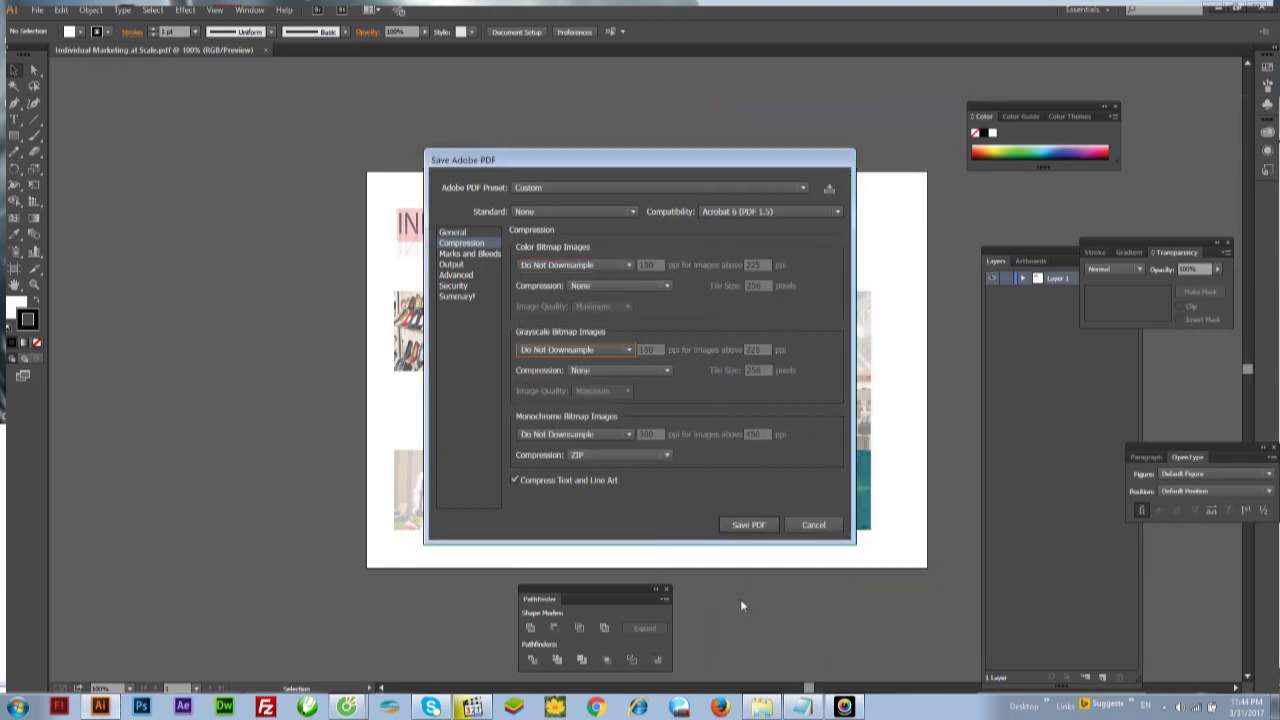
pyautogui.click(803, 707)
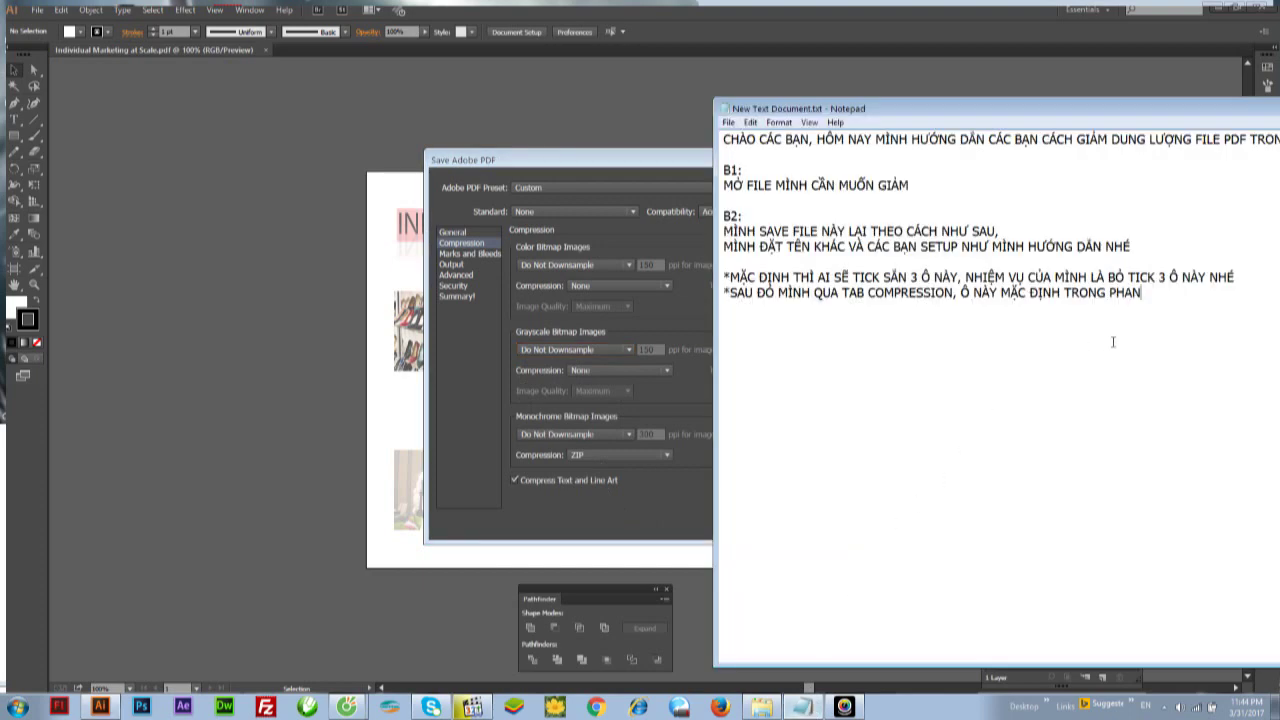
# Step: Finish the note 'COLOR BITMAP IMAGE VÀ COMPRESSION LÀ NHƯ ZẬY' and add 'NHIỆM VỤ CỦA MÌNH LÀ SỬA LẠI NHƯ SAU'
pyautogui.press('BackSpace')
pyautogui.press('BackSpace')
pyautogui.write('AN')
pyautogui.write(' COLOR')
pyautogui.press('BackSpace')
pyautogui.press('BackSpace')
pyautogui.press('BackSpace')
pyautogui.press('BackSpace')
pyautogui.press('BackSpace')
pyautogui.press('BackSpace')
pyautogui.write('COLOR BITMAP IMAGE')
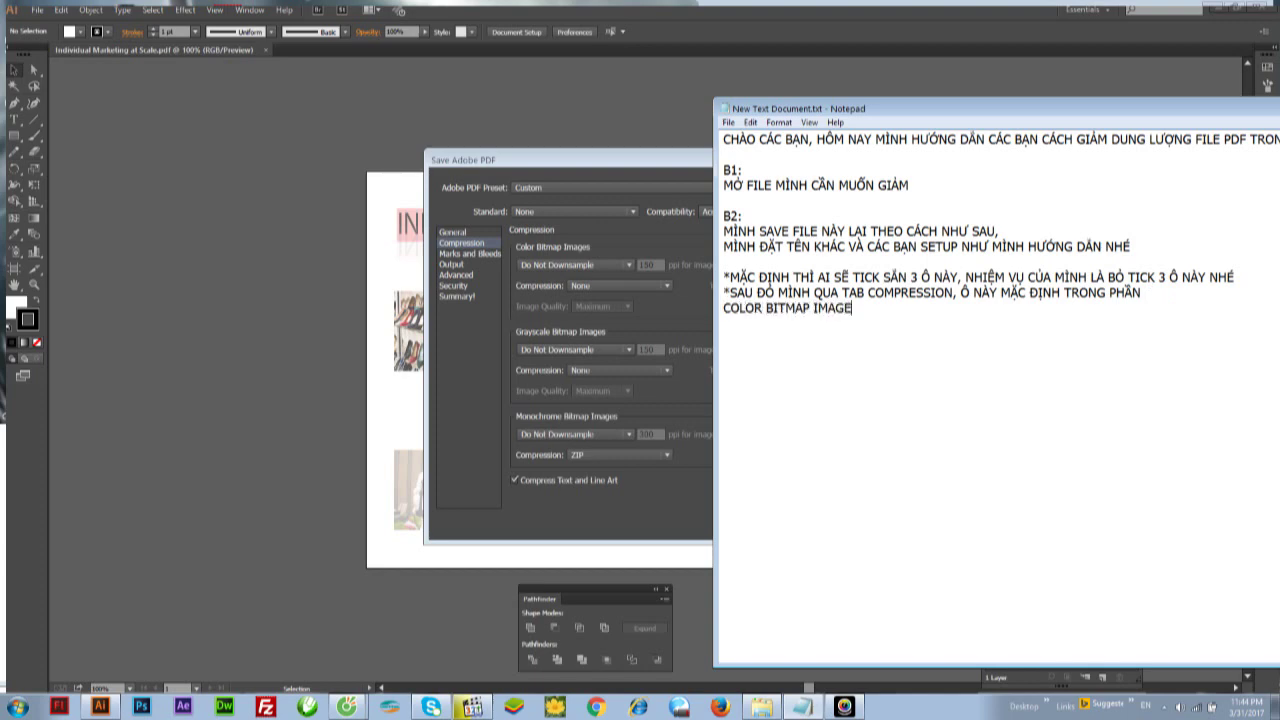
pyautogui.write(' VÀ COMPRESSION LÀ NHƯ ZẬY')
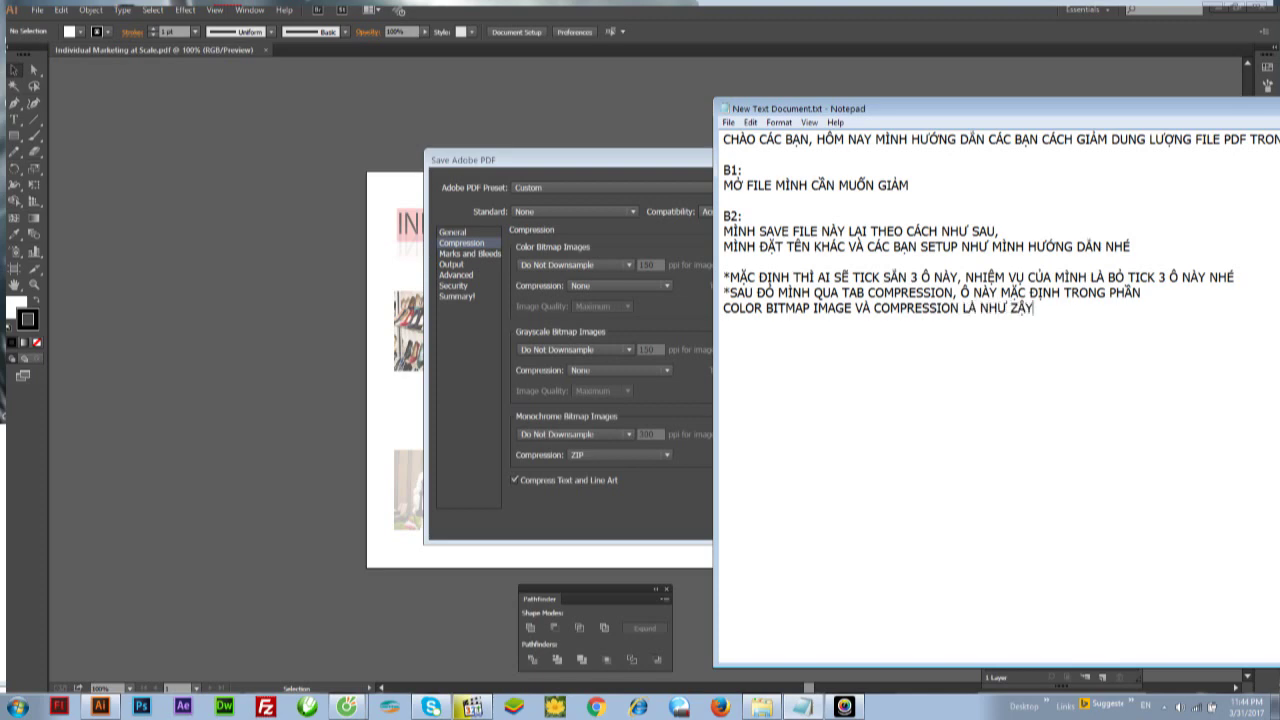
pyautogui.write(',')
pyautogui.press('Return')
pyautogui.write('NHIỆM VỤ CỦA MÌNH LÀ ')
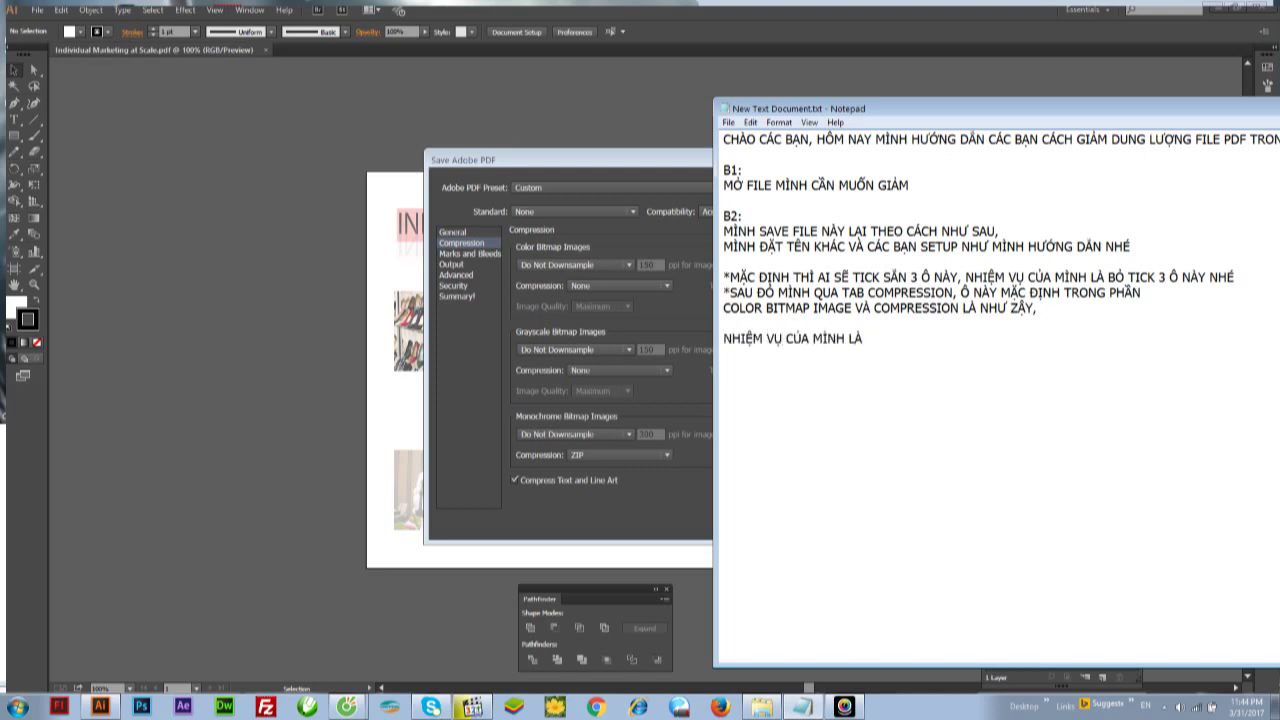
pyautogui.write('SỬA LẠI NHƯ SAU')
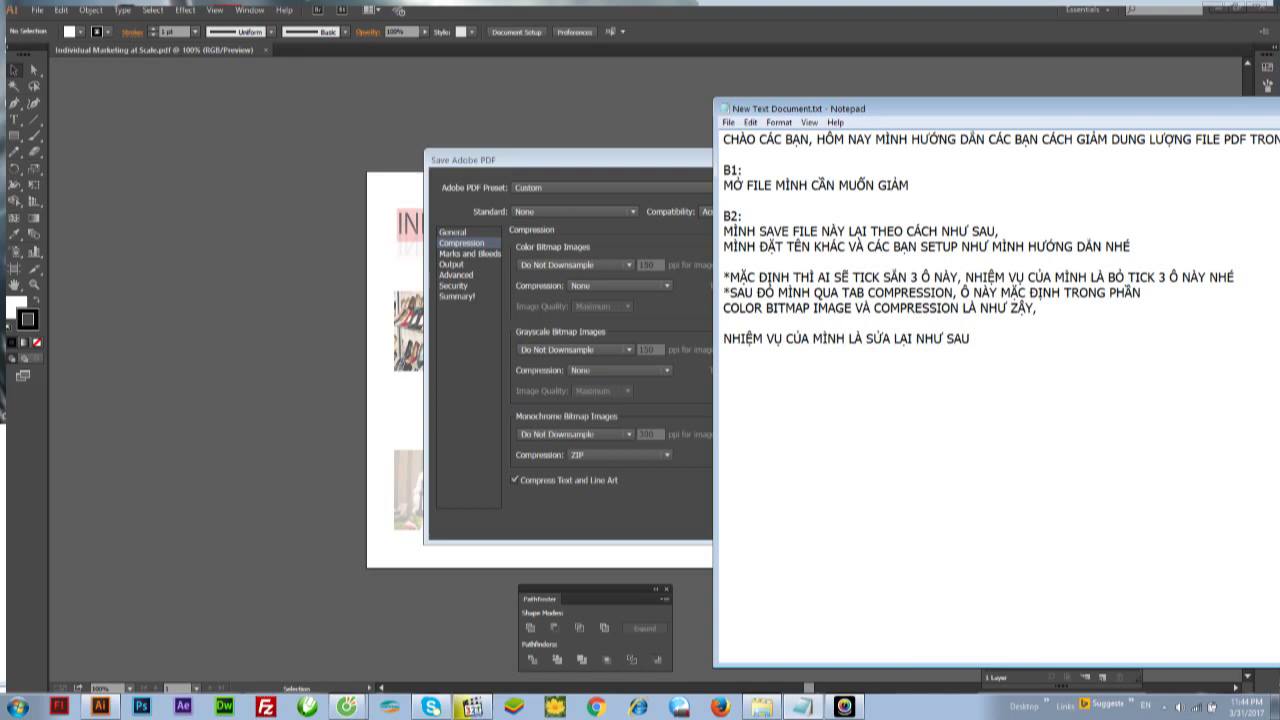
pyautogui.click(662, 320)
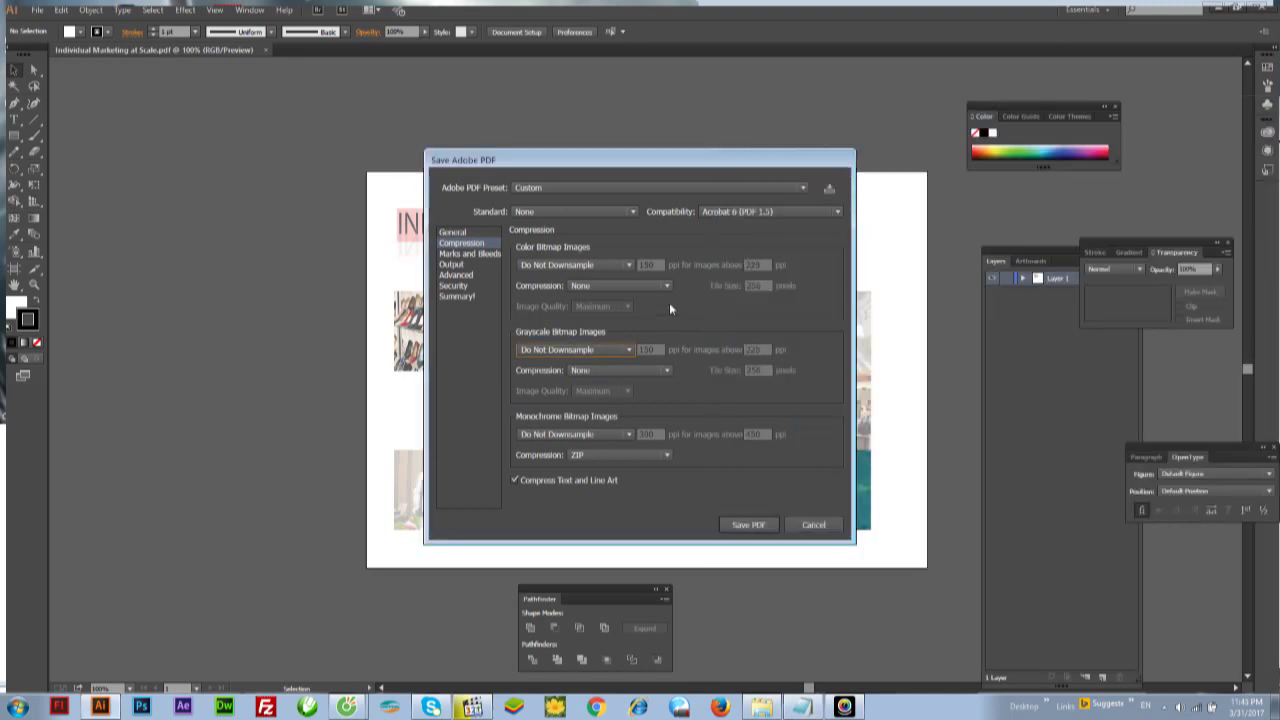
# Step: Give Color images Average Downsampling to 150 ppi above 225 ppi, JPEG compression, Maximum quality
pyautogui.click(609, 264)
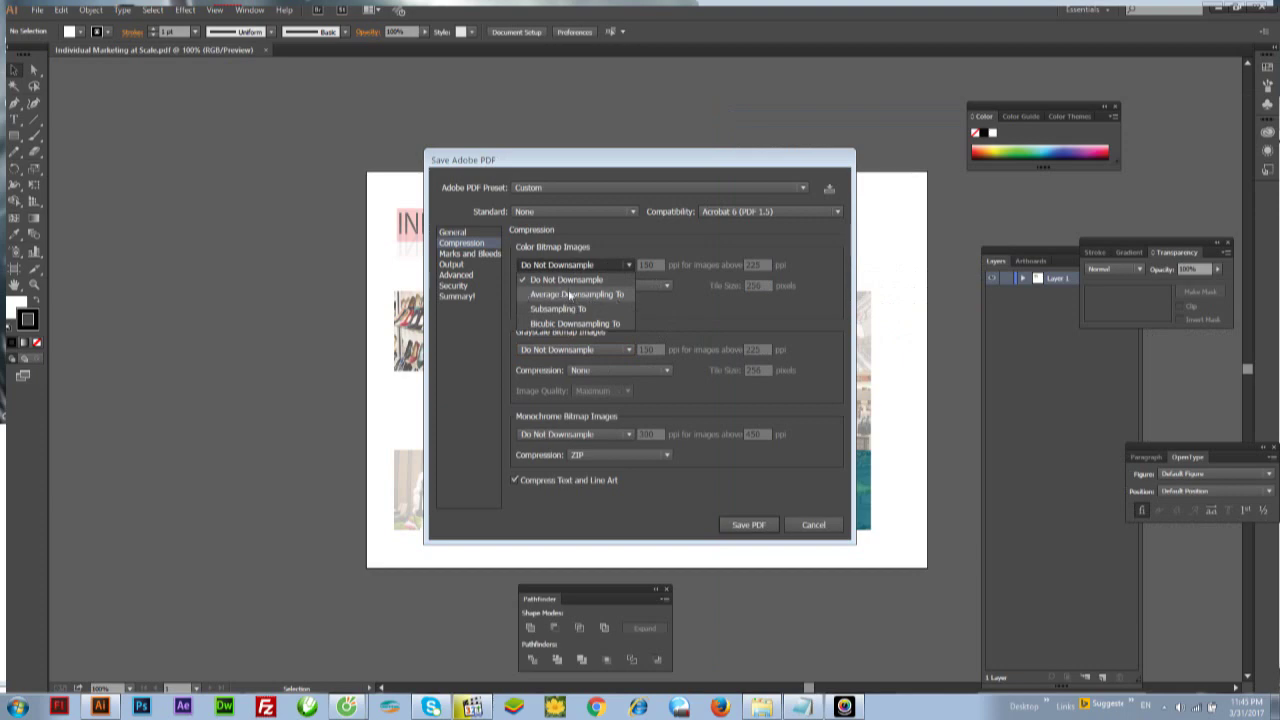
pyautogui.click(605, 295)
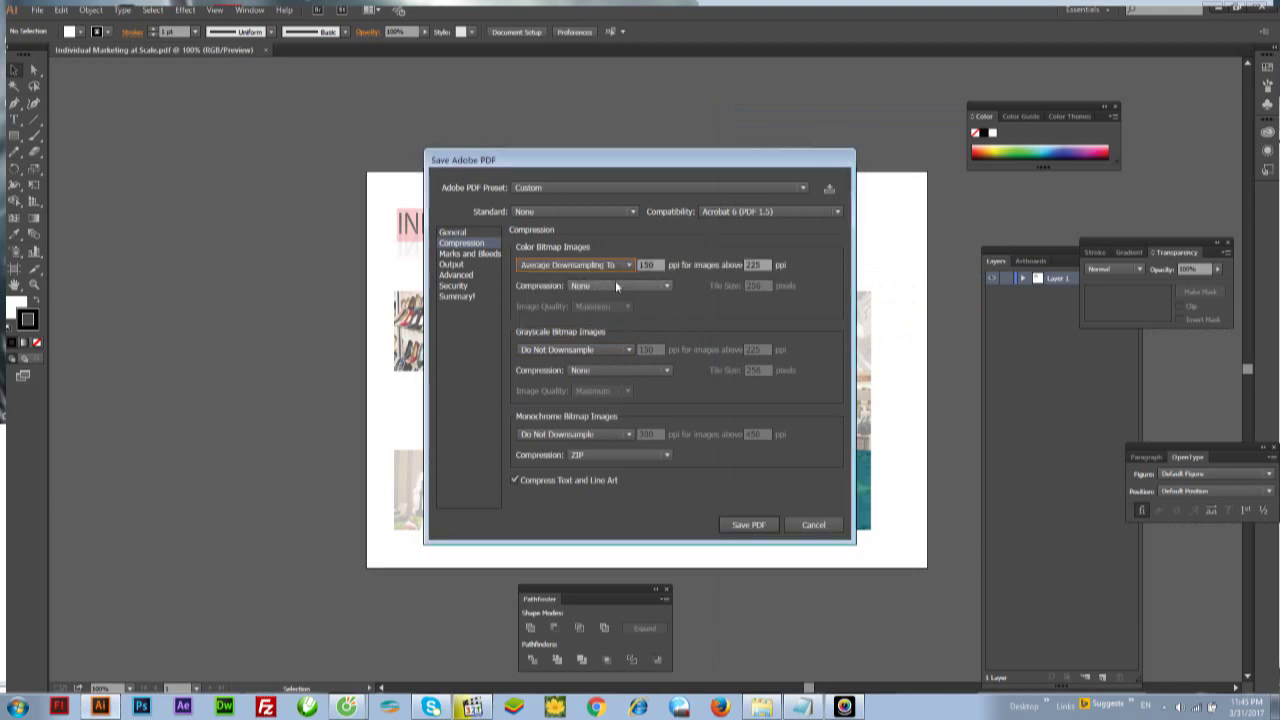
pyautogui.click(760, 264)
pyautogui.click(635, 287)
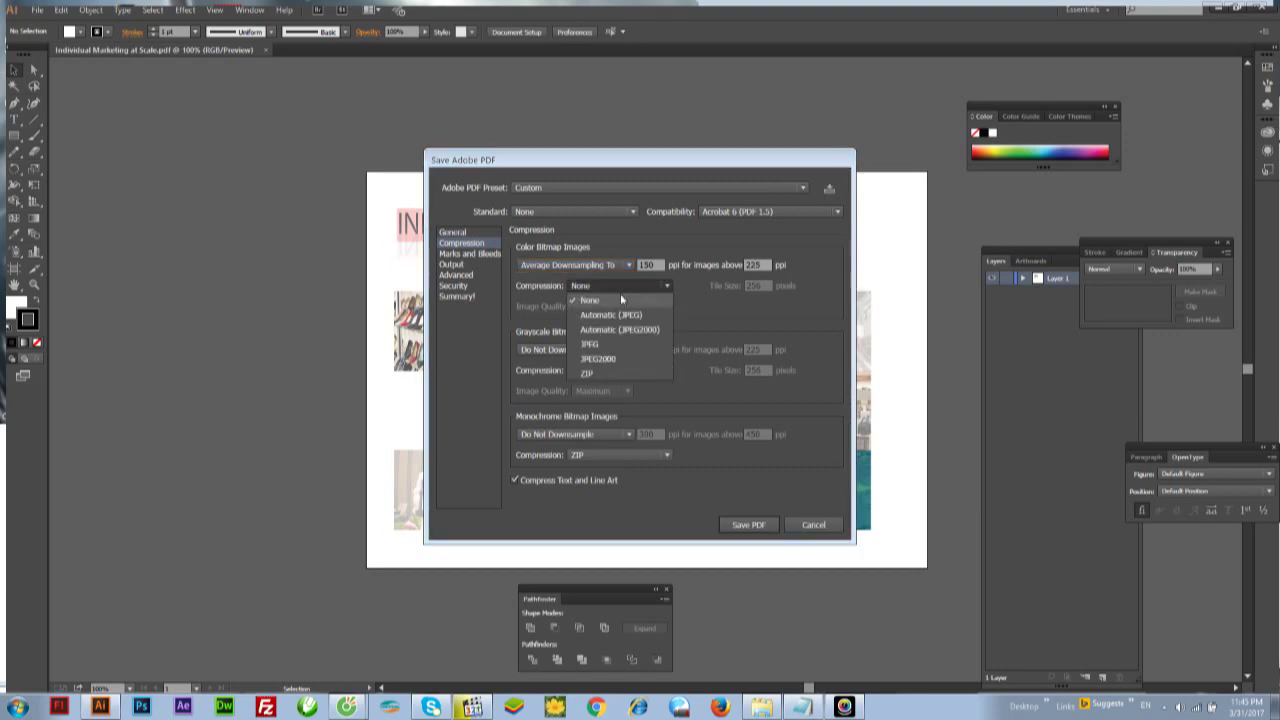
pyautogui.click(612, 349)
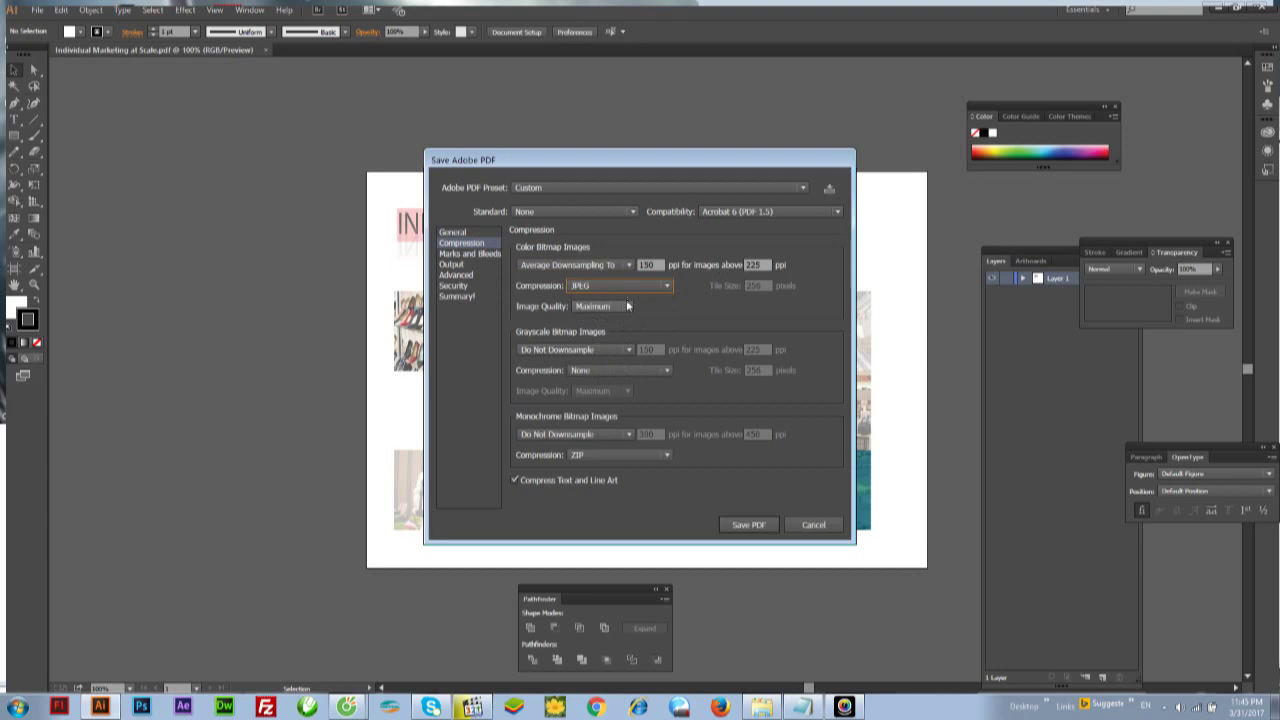
pyautogui.click(620, 306)
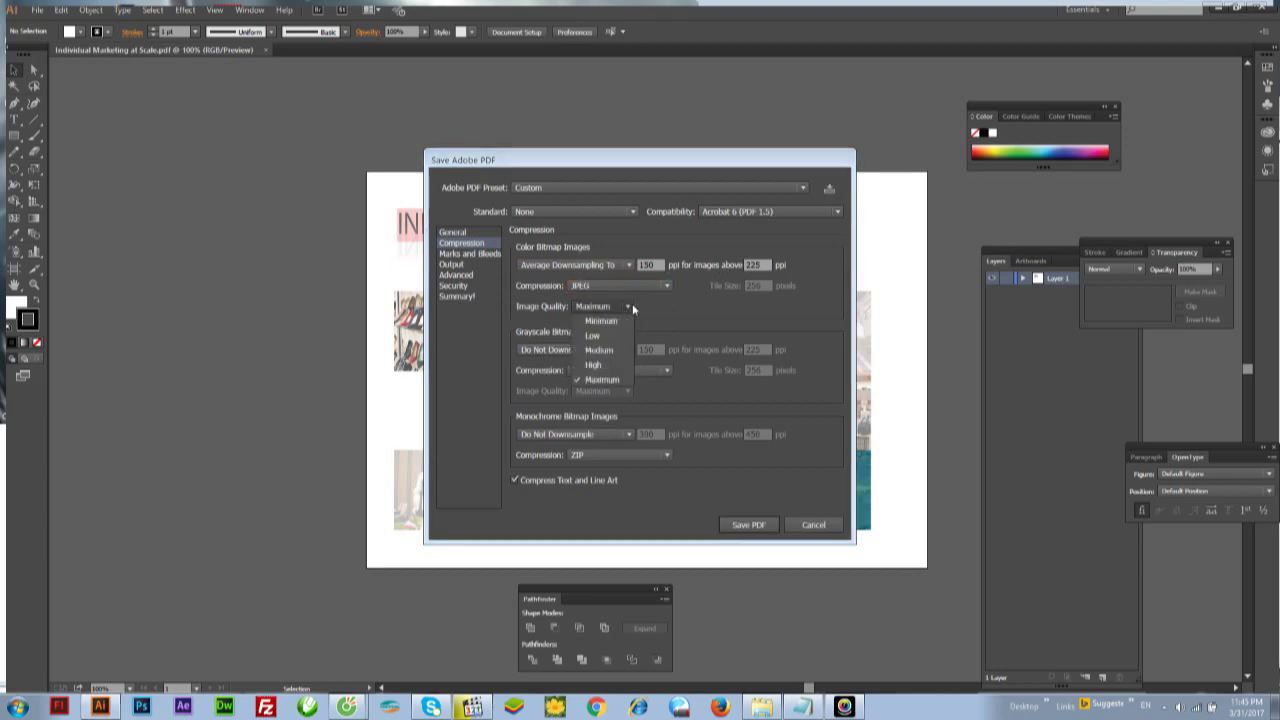
pyautogui.click(606, 380)
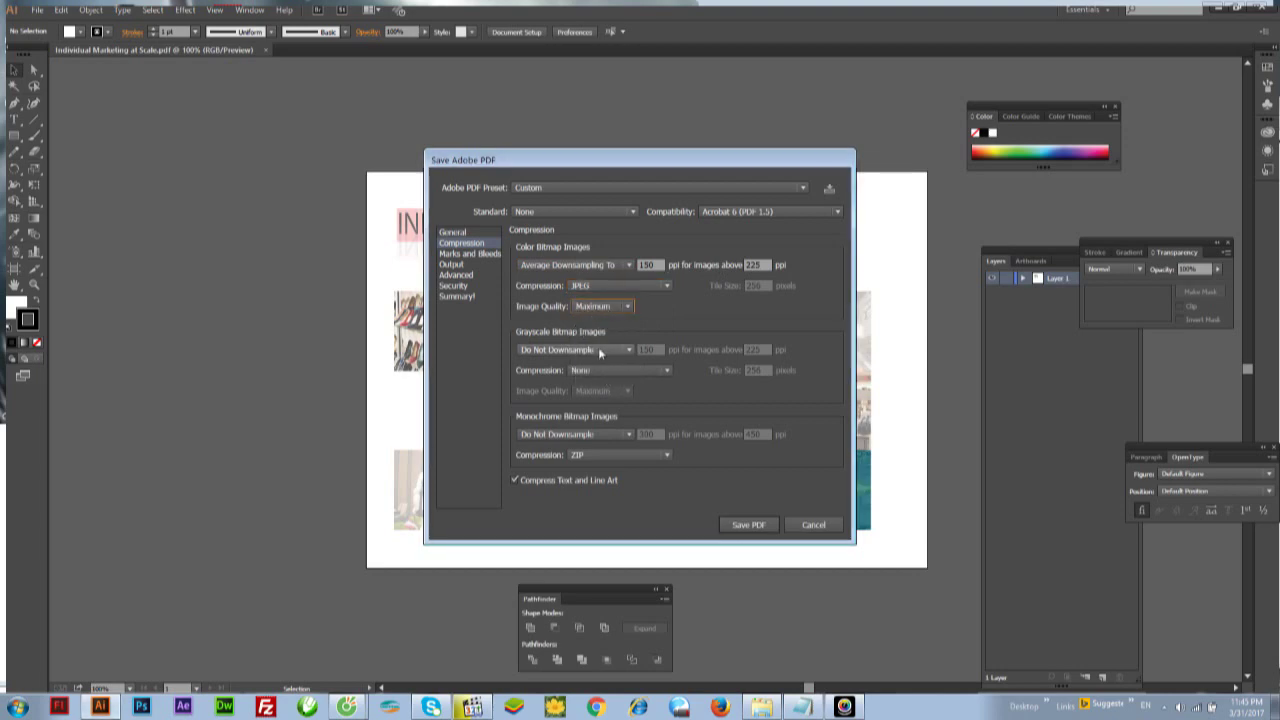
# Step: Give Grayscale images Average Downsampling and JPEG compression, then save the PDF
pyautogui.click(594, 349)
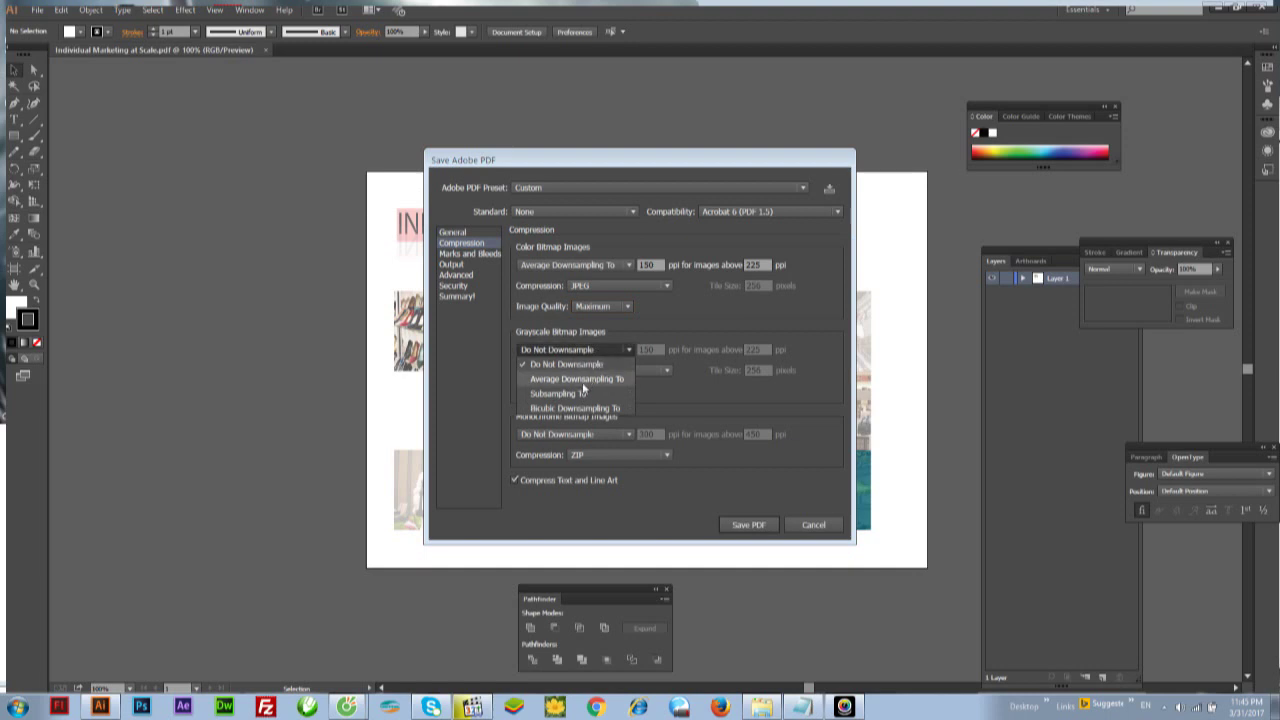
pyautogui.click(583, 384)
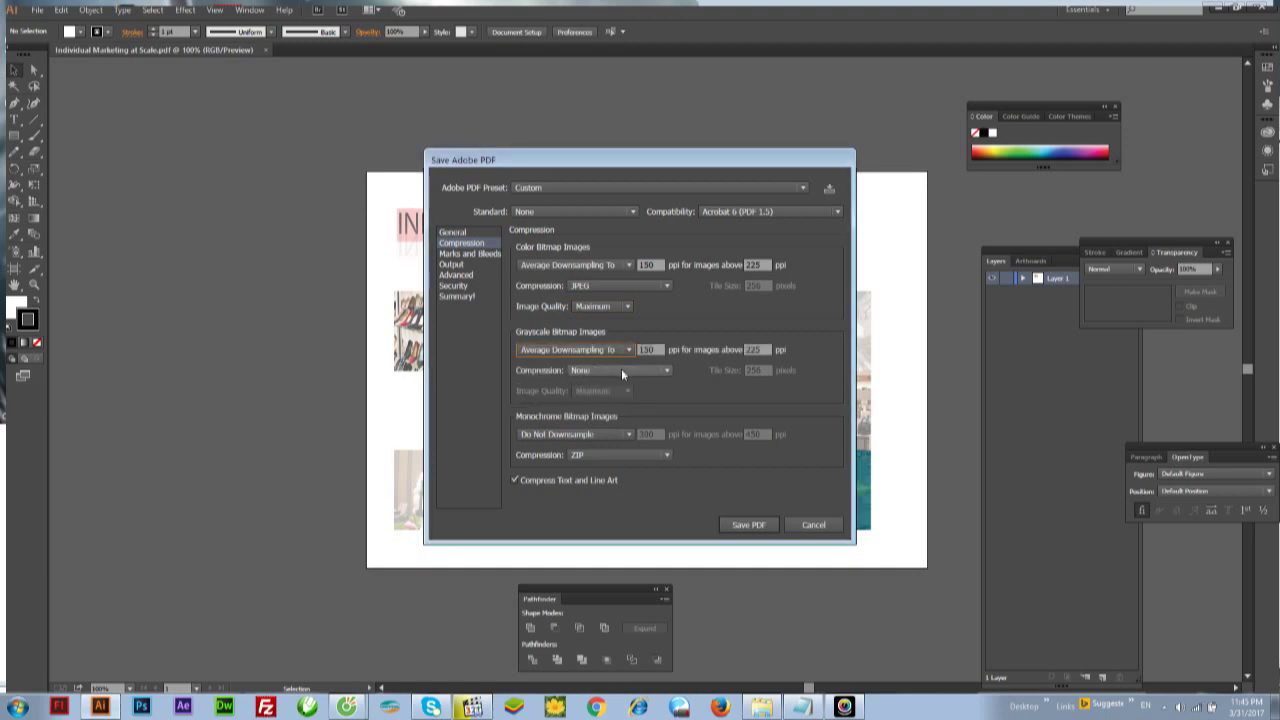
pyautogui.click(621, 370)
pyautogui.click(592, 428)
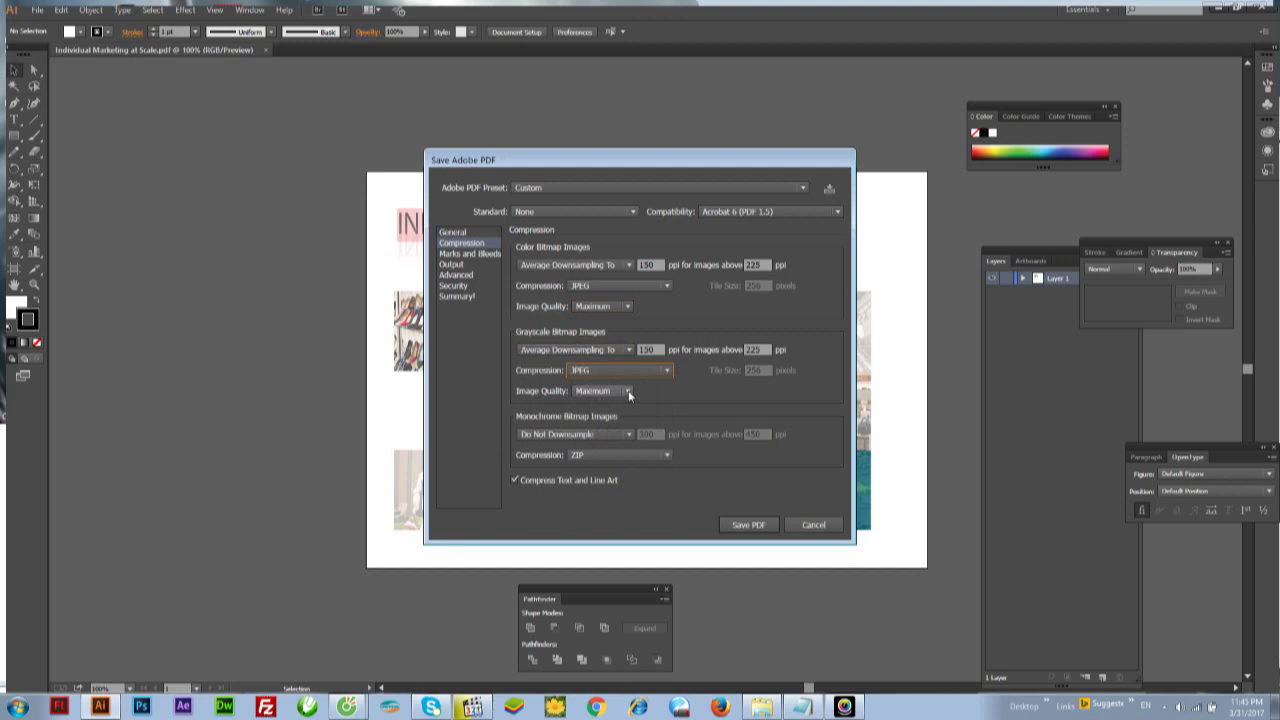
pyautogui.click(748, 523)
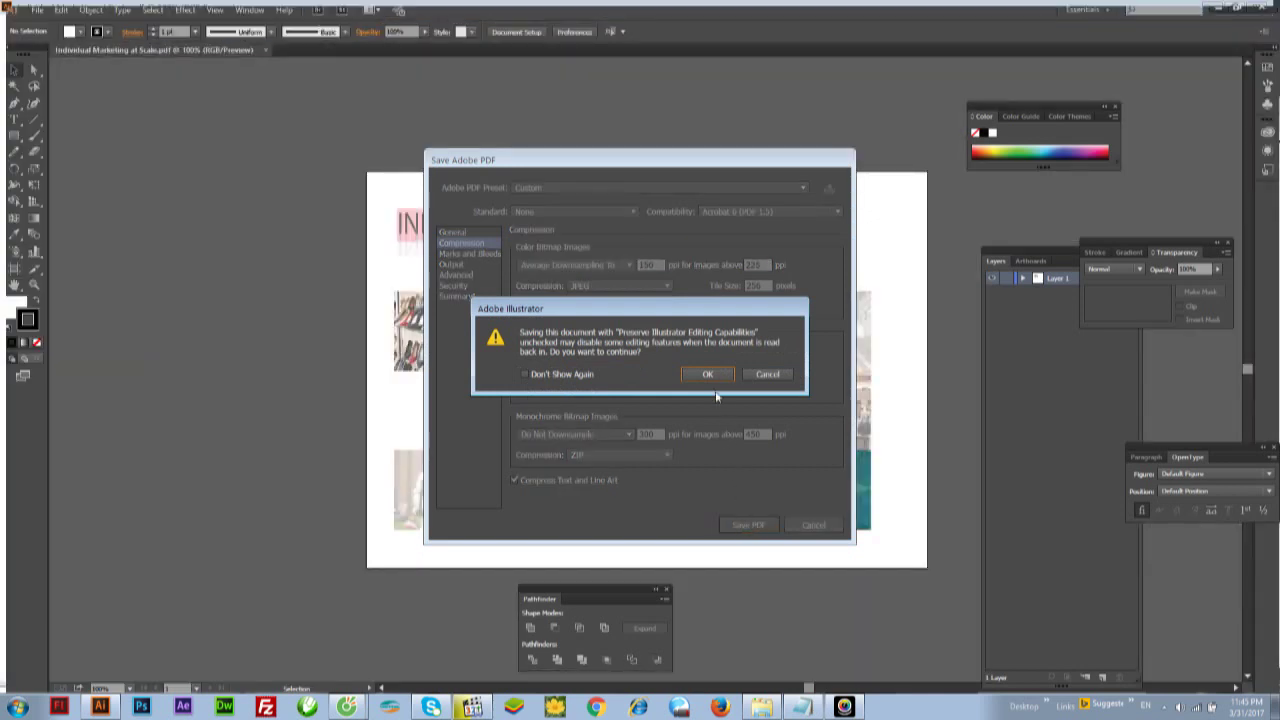
# Step: Confirm the warning to save the _NEW PDF and verify it is 903 KB versus 10,842 KB
pyautogui.click(708, 376)
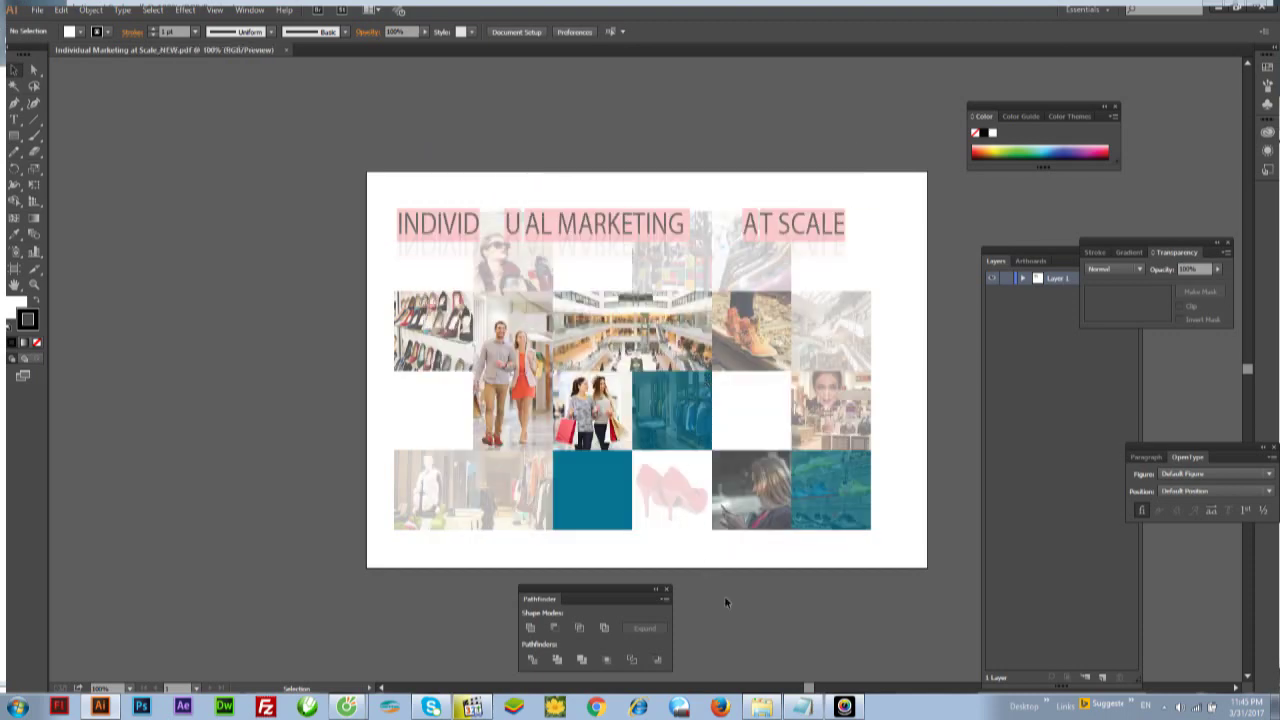
pyautogui.click(764, 707)
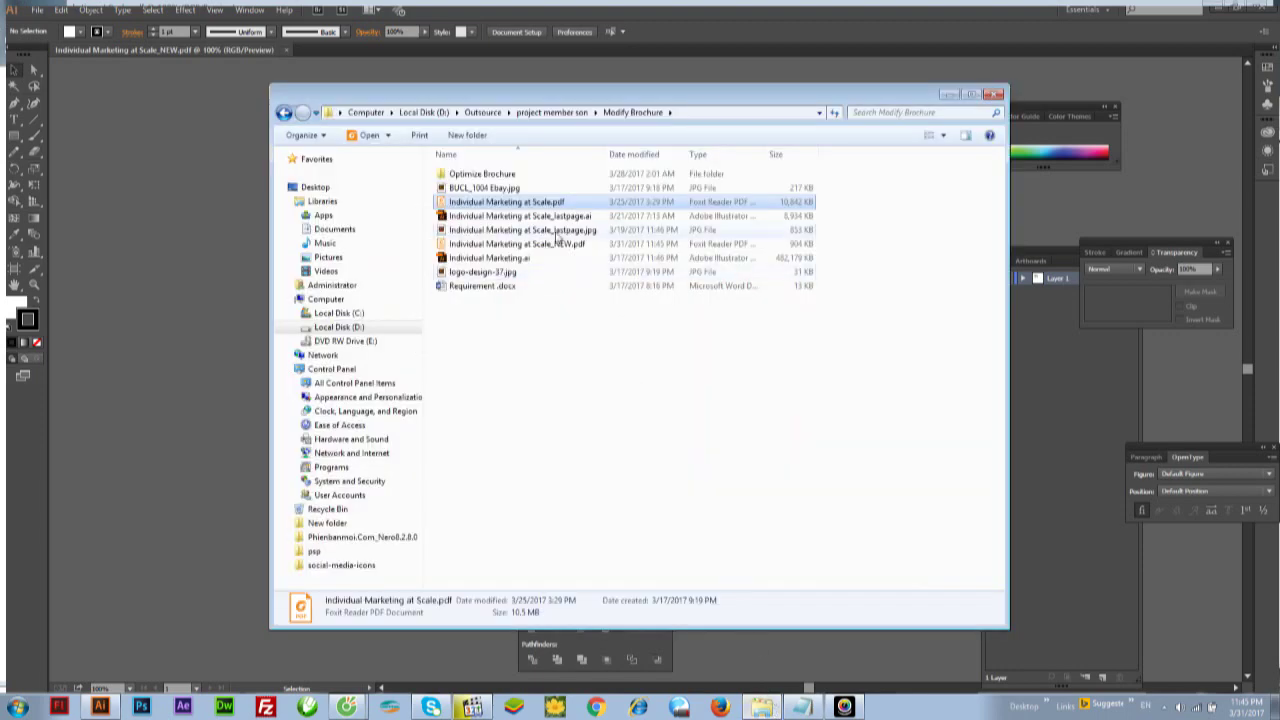
pyautogui.click(547, 250)
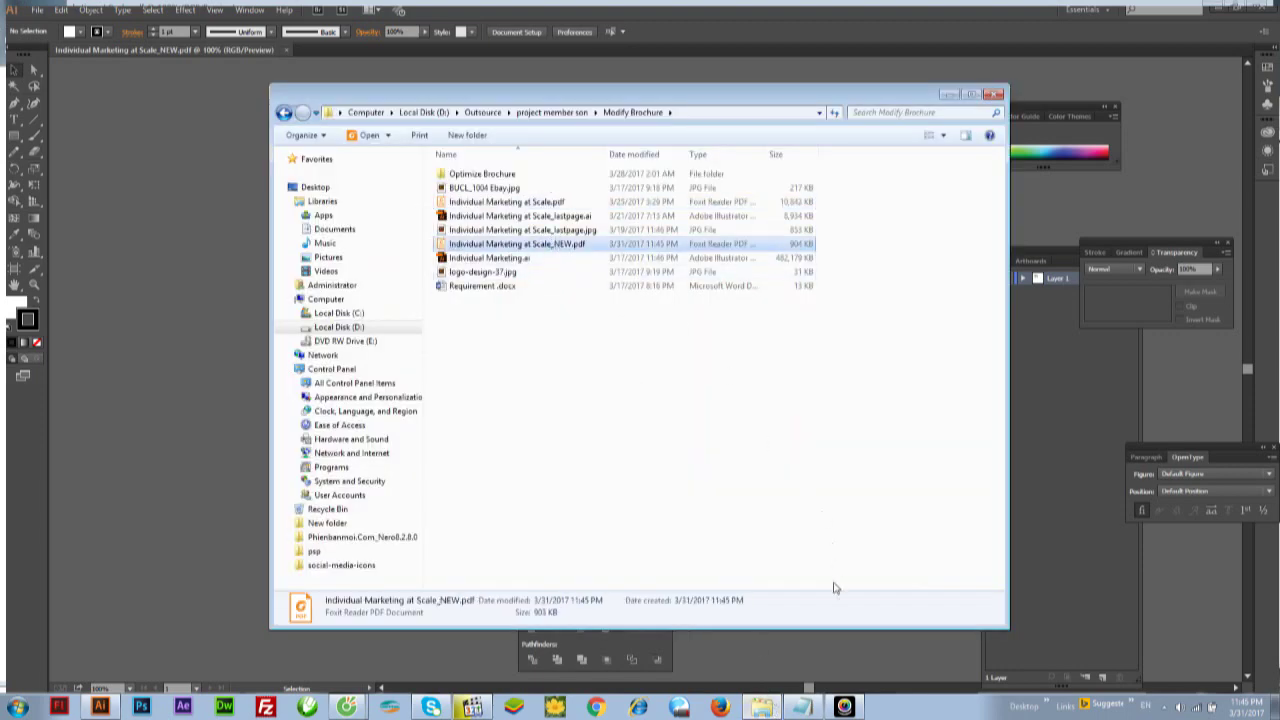
pyautogui.click(801, 708)
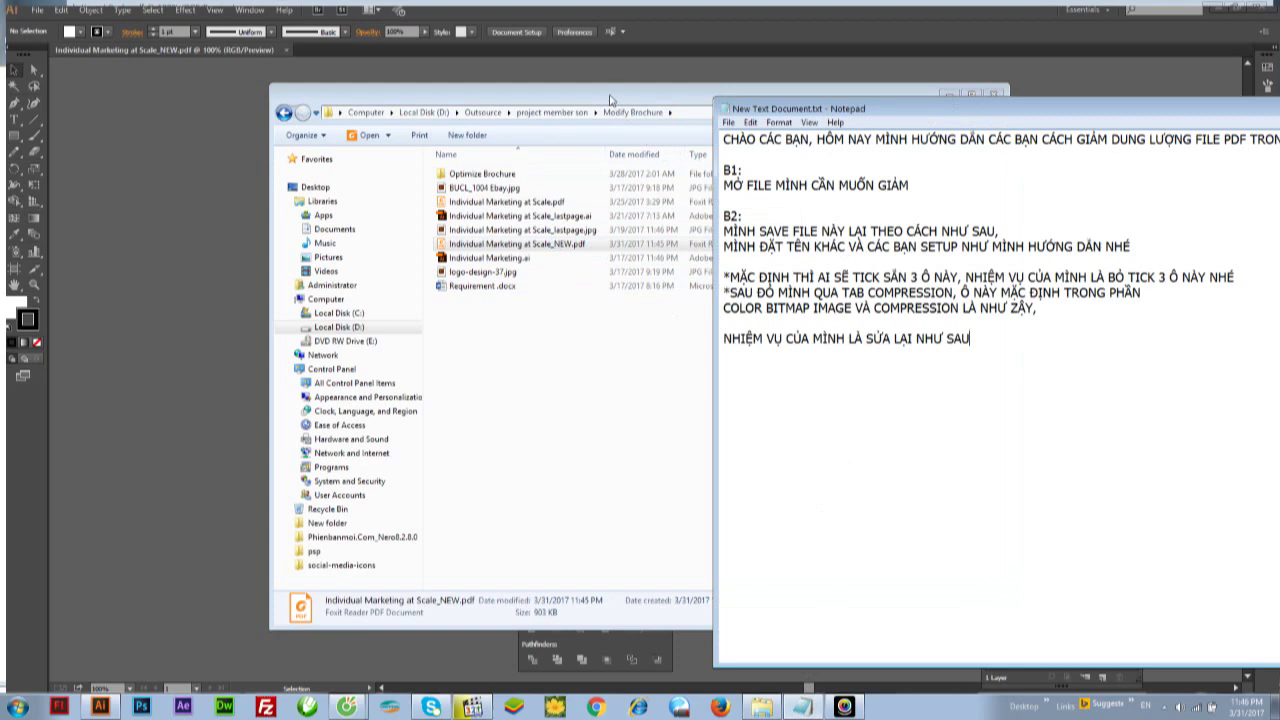
pyautogui.click(615, 100)
pyautogui.moveTo(380, 95); pyautogui.dragTo(144, 87)
pyautogui.click(938, 405)
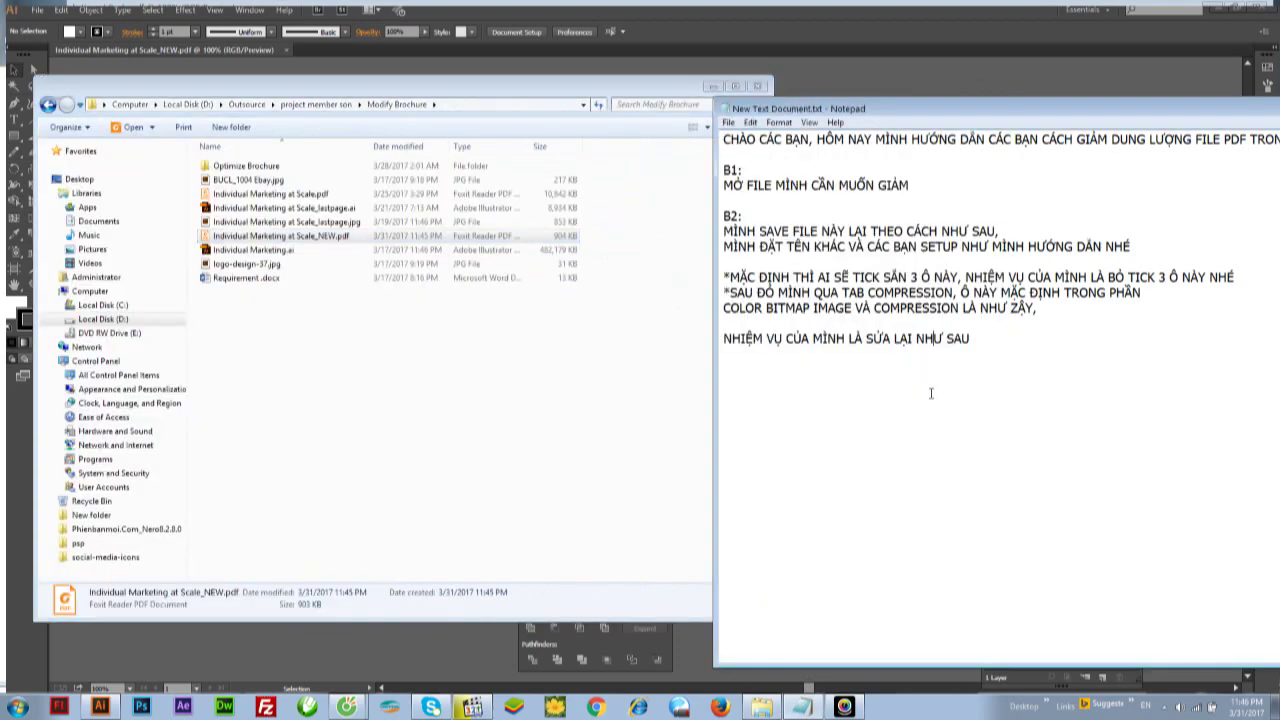
# Step: Note that after saving, the file shrank from 10MB to 900KB
pyautogui.press('Return')
pyautogui.press('Return')
pyautogui.write('B3')
pyautogui.press('BackSpace')
pyautogui.press('BackSpace')
pyautogui.write('SAU KHI SAVE XONG, CÁC BẠN THẤY K')
pyautogui.write('HONGo, FILE ĐA GIẢM')
pyautogui.write('CON')
pyautogui.write(' 80')
pyautogui.press('BackSpace')
pyautogui.press('BackSpace')
pyautogui.press('BackSpace')
pyautogui.press('BackSpace')
pyautogui.press('BackSpace')
pyautogui.press('BackSpace')
pyautogui.write('TỪ 10MB -> 900K')
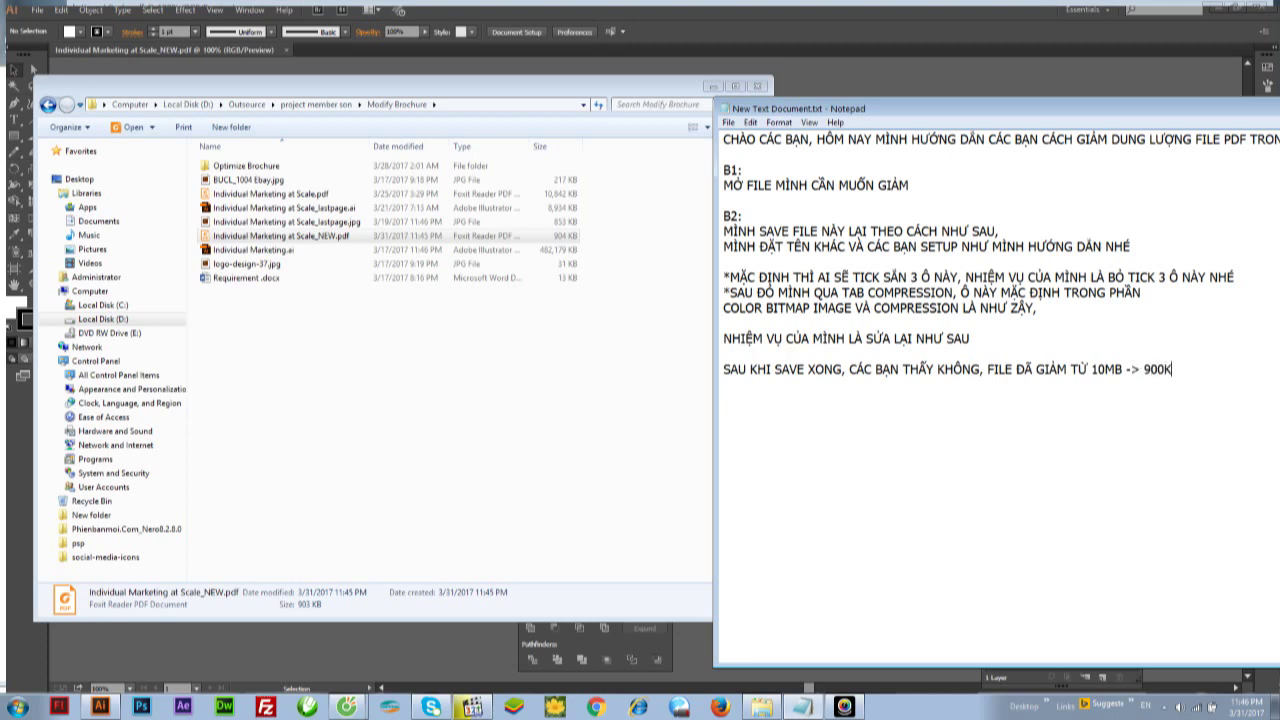
pyautogui.write('B')
# Step: Write the hope that this lesson helps designers and others learn more
pyautogui.press('Return')
pyautogui.write('HY VONG')
pyautogui.write(' QUA BÀI NAY SẼ GIÚP ÍCH ')
pyautogui.write('ĐƯỢC CAC')
pyautogui.press('BackSpace')
pyautogui.press('BackSpace')
pyautogui.write('HO CÁC DESIGNER ')
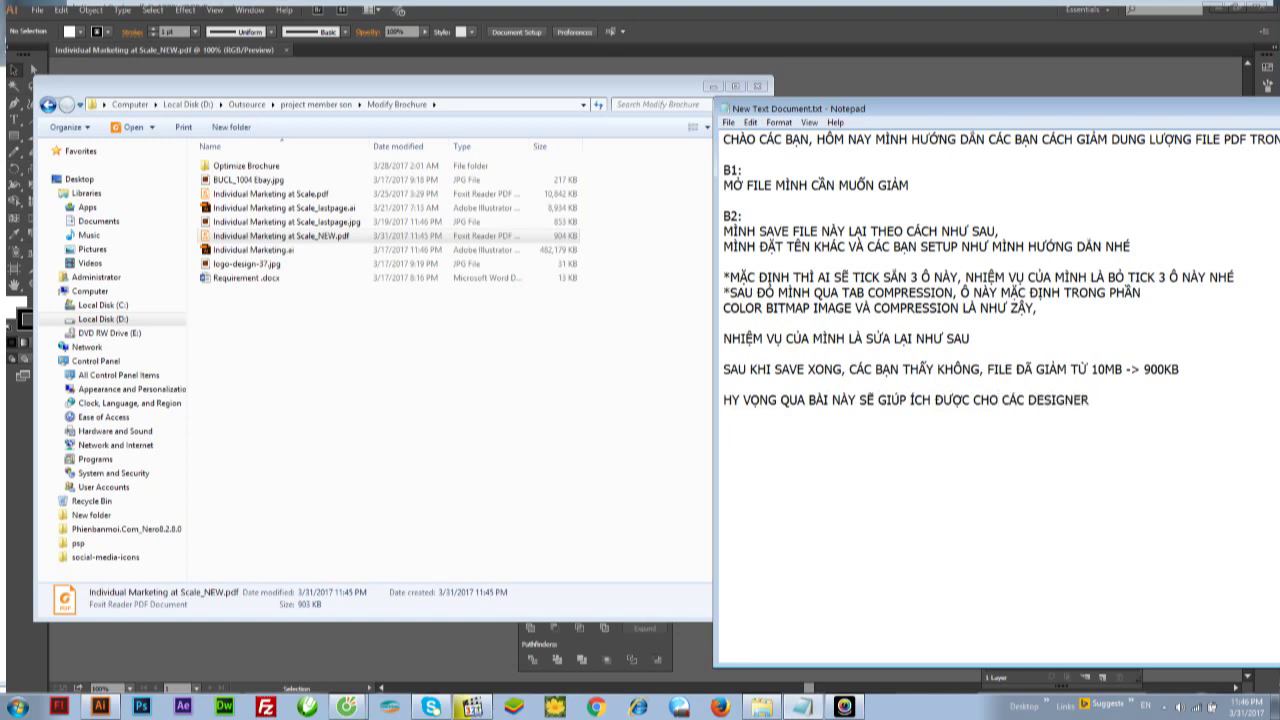
pyautogui.write('VÀ CÁC BAN')
pyautogui.write('BIET')
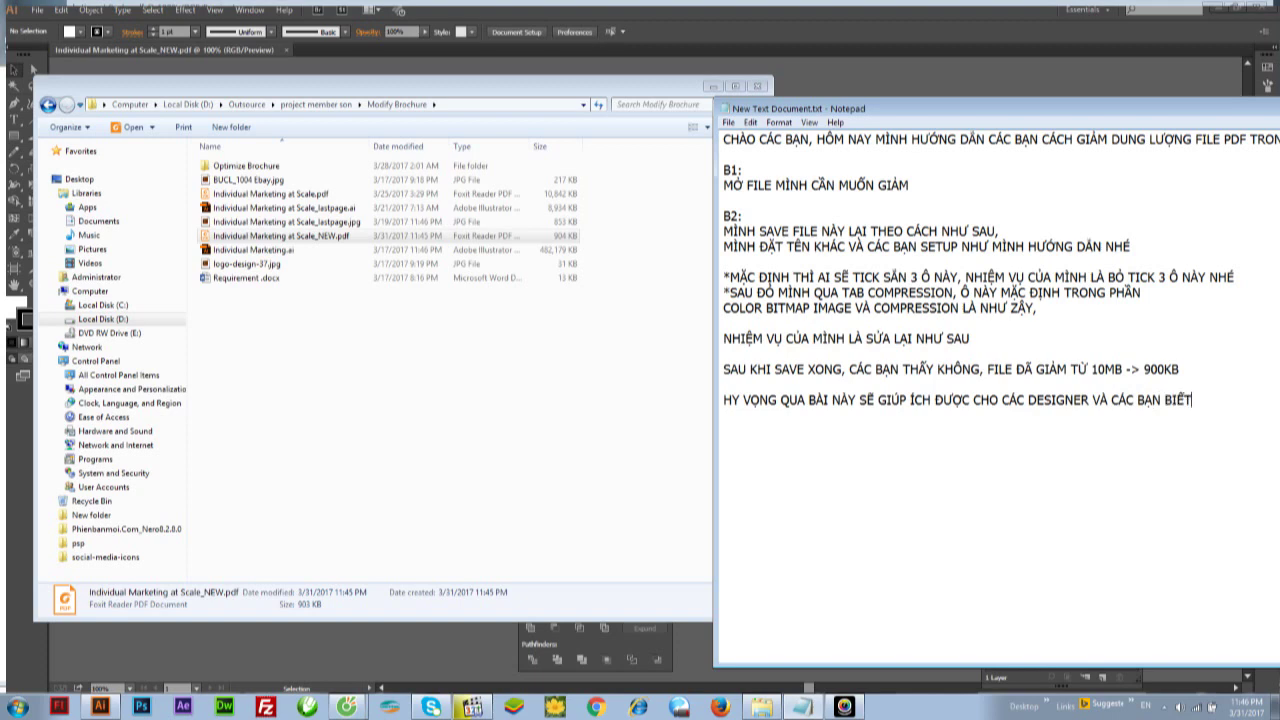
pyautogui.write(' THEM')
# Step: Finish the sentence about applying new knowledge at work and add 'CHÂN THÀNH CÁM ƠN CÁC BẠN'
pyautogui.press('Return')
pyautogui.write('K')
pyautogui.write('IẾN THỨC MỚI')
pyautogui.write(' NH')
pyautogui.press('BackSpace')
pyautogui.press('BackSpace')
pyautogui.write('VA')
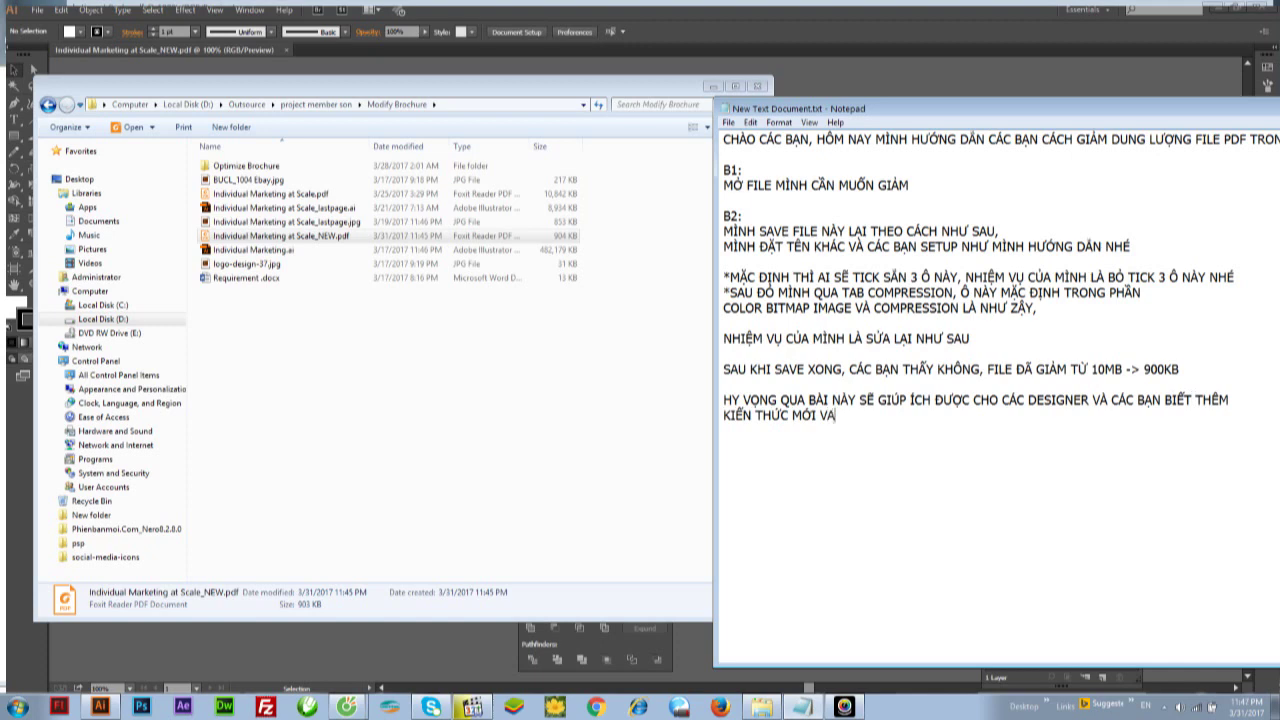
pyautogui.write('ÁP DỤNG')
pyautogui.write(' TOT')
pyautogui.write('TRONG CÔNG VEC')
pyautogui.press('BackSpace')
pyautogui.press('BackSpace')
pyautogui.write('IEC')
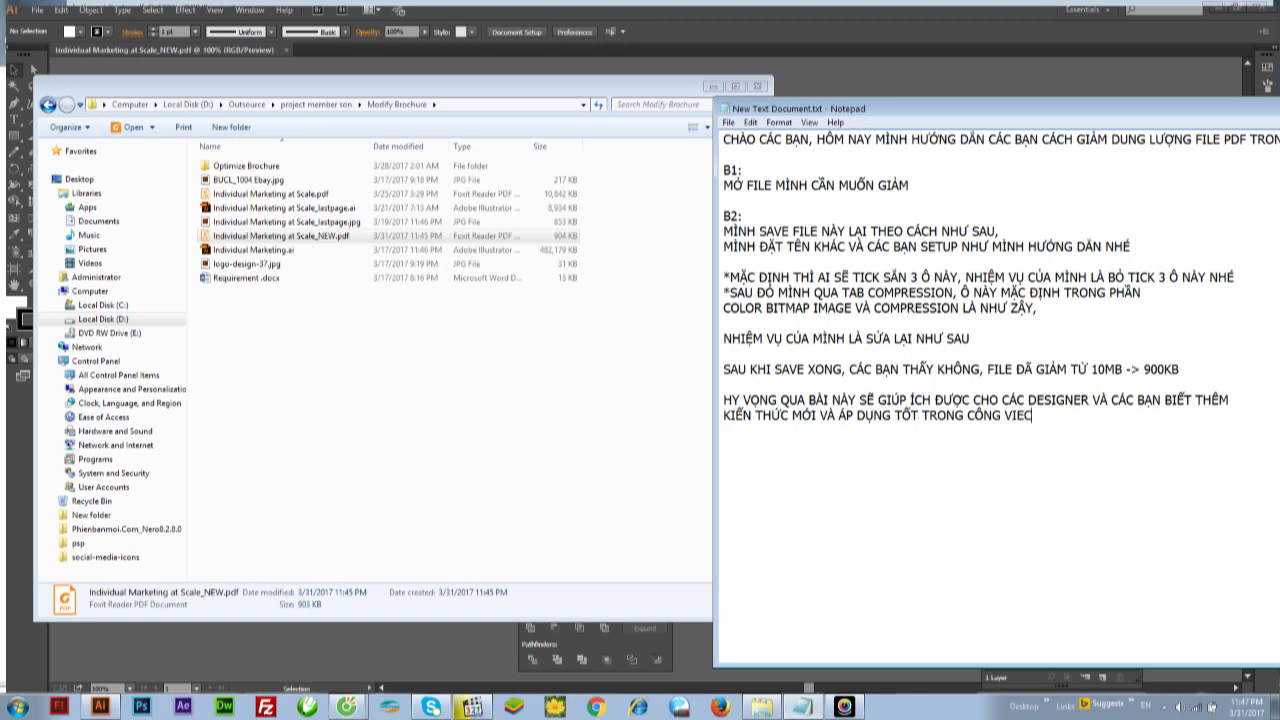
pyautogui.write('NHE')
pyautogui.write(',')
pyautogui.press('Return')
pyautogui.write('CHÂN THÀNH CÁM ƠN CAC BẠN')
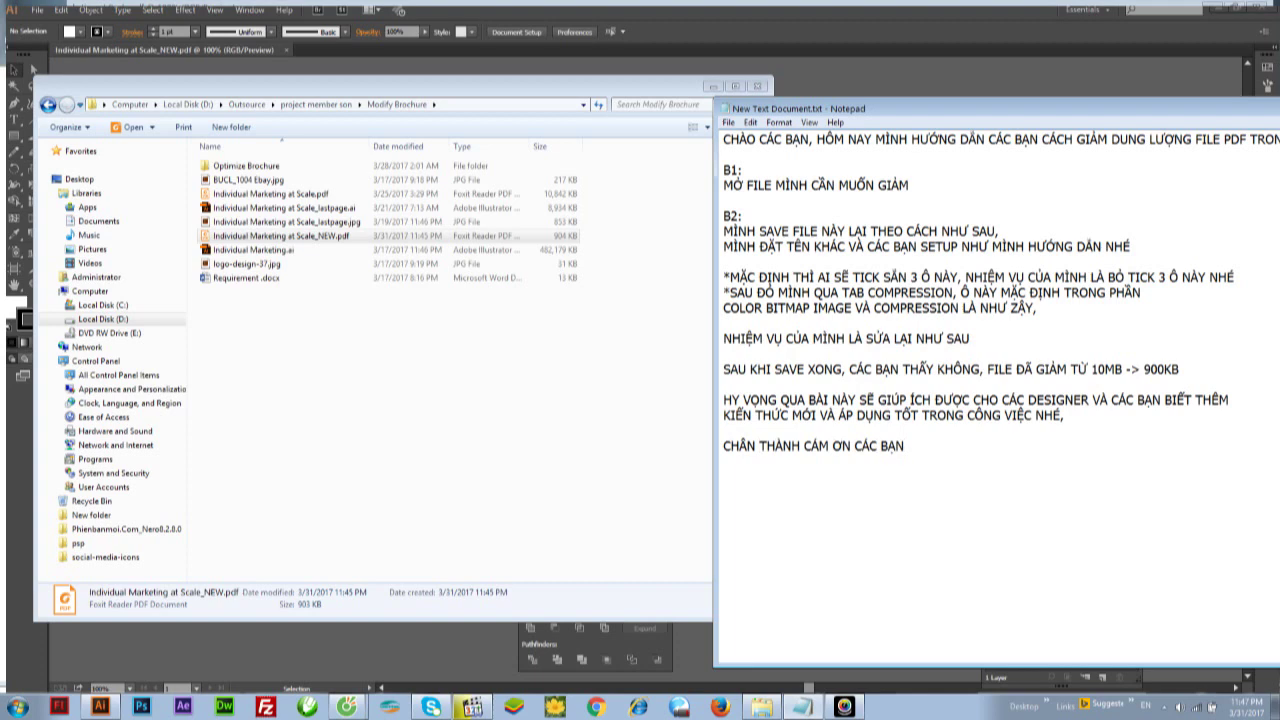